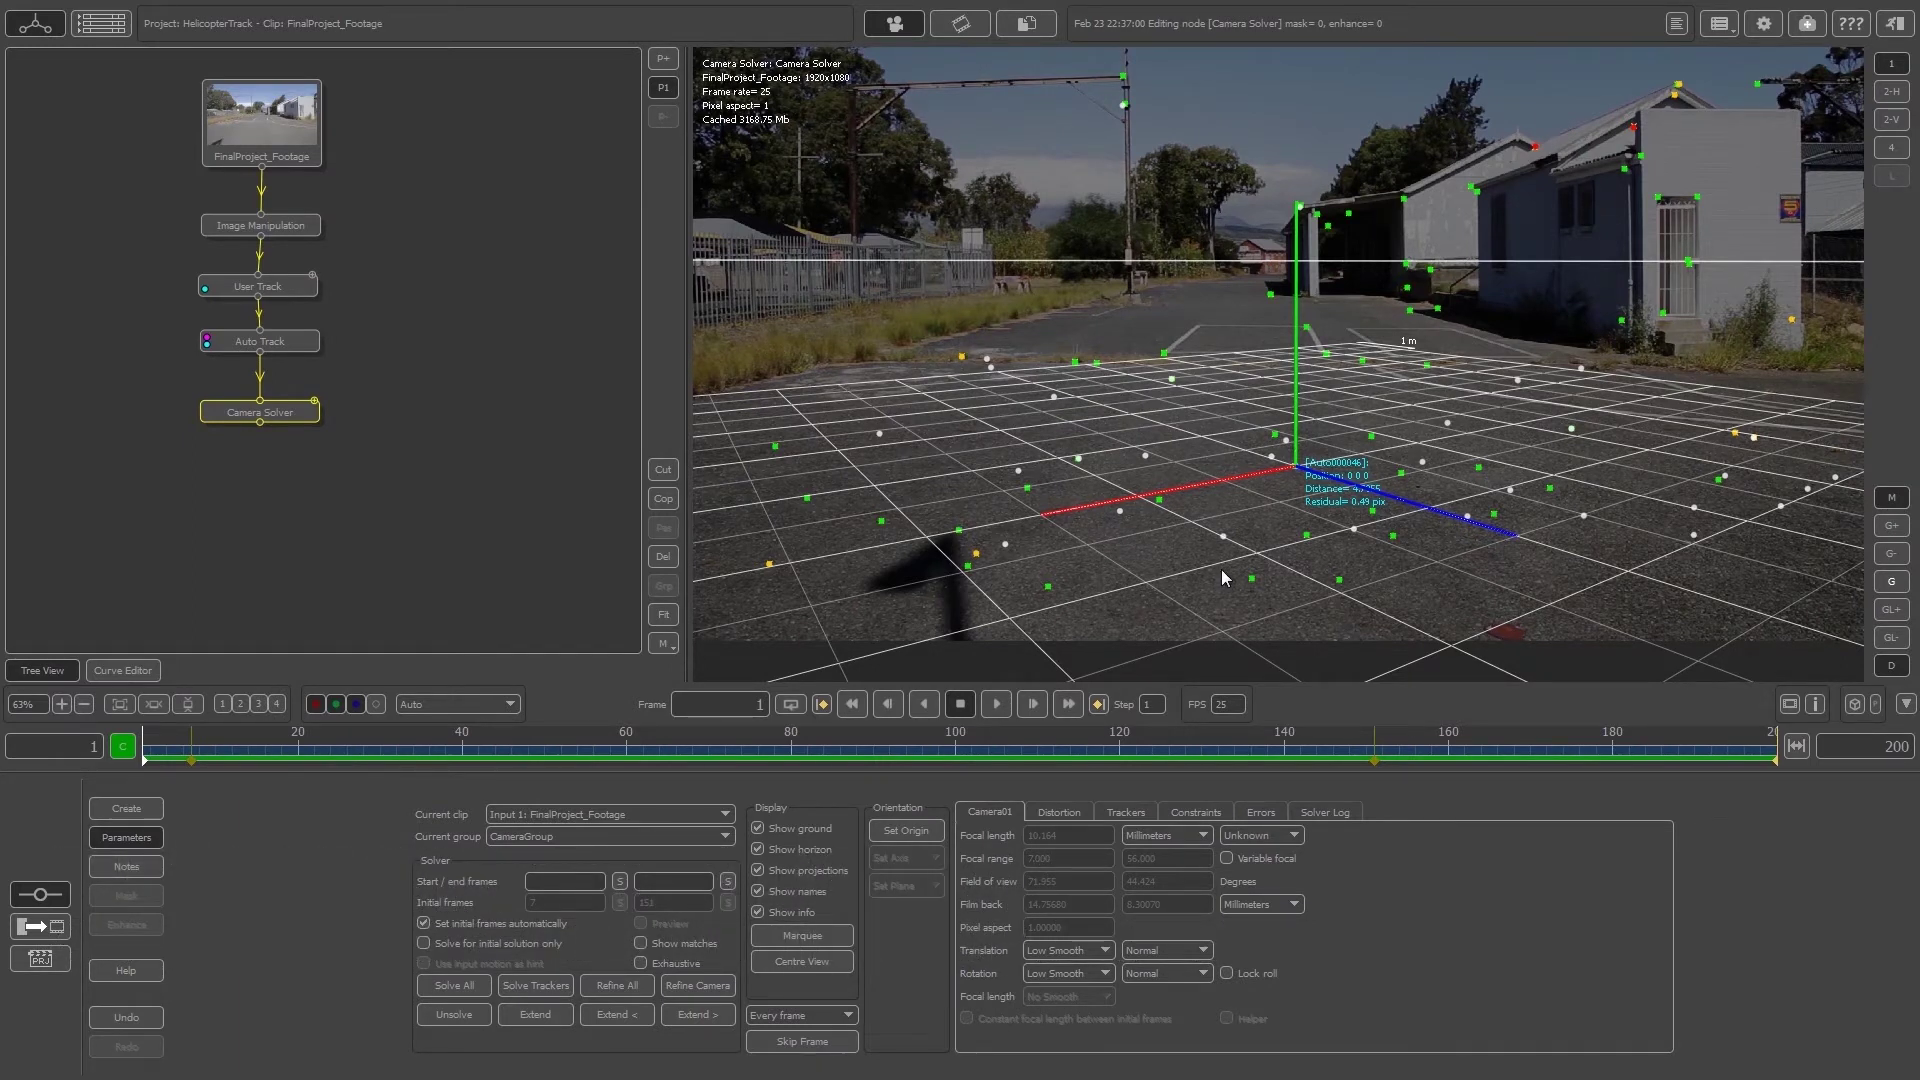
# Add an Orient Scene node below the Camera Solver node and connect it to the solver's output.
pyautogui.click(313, 510)
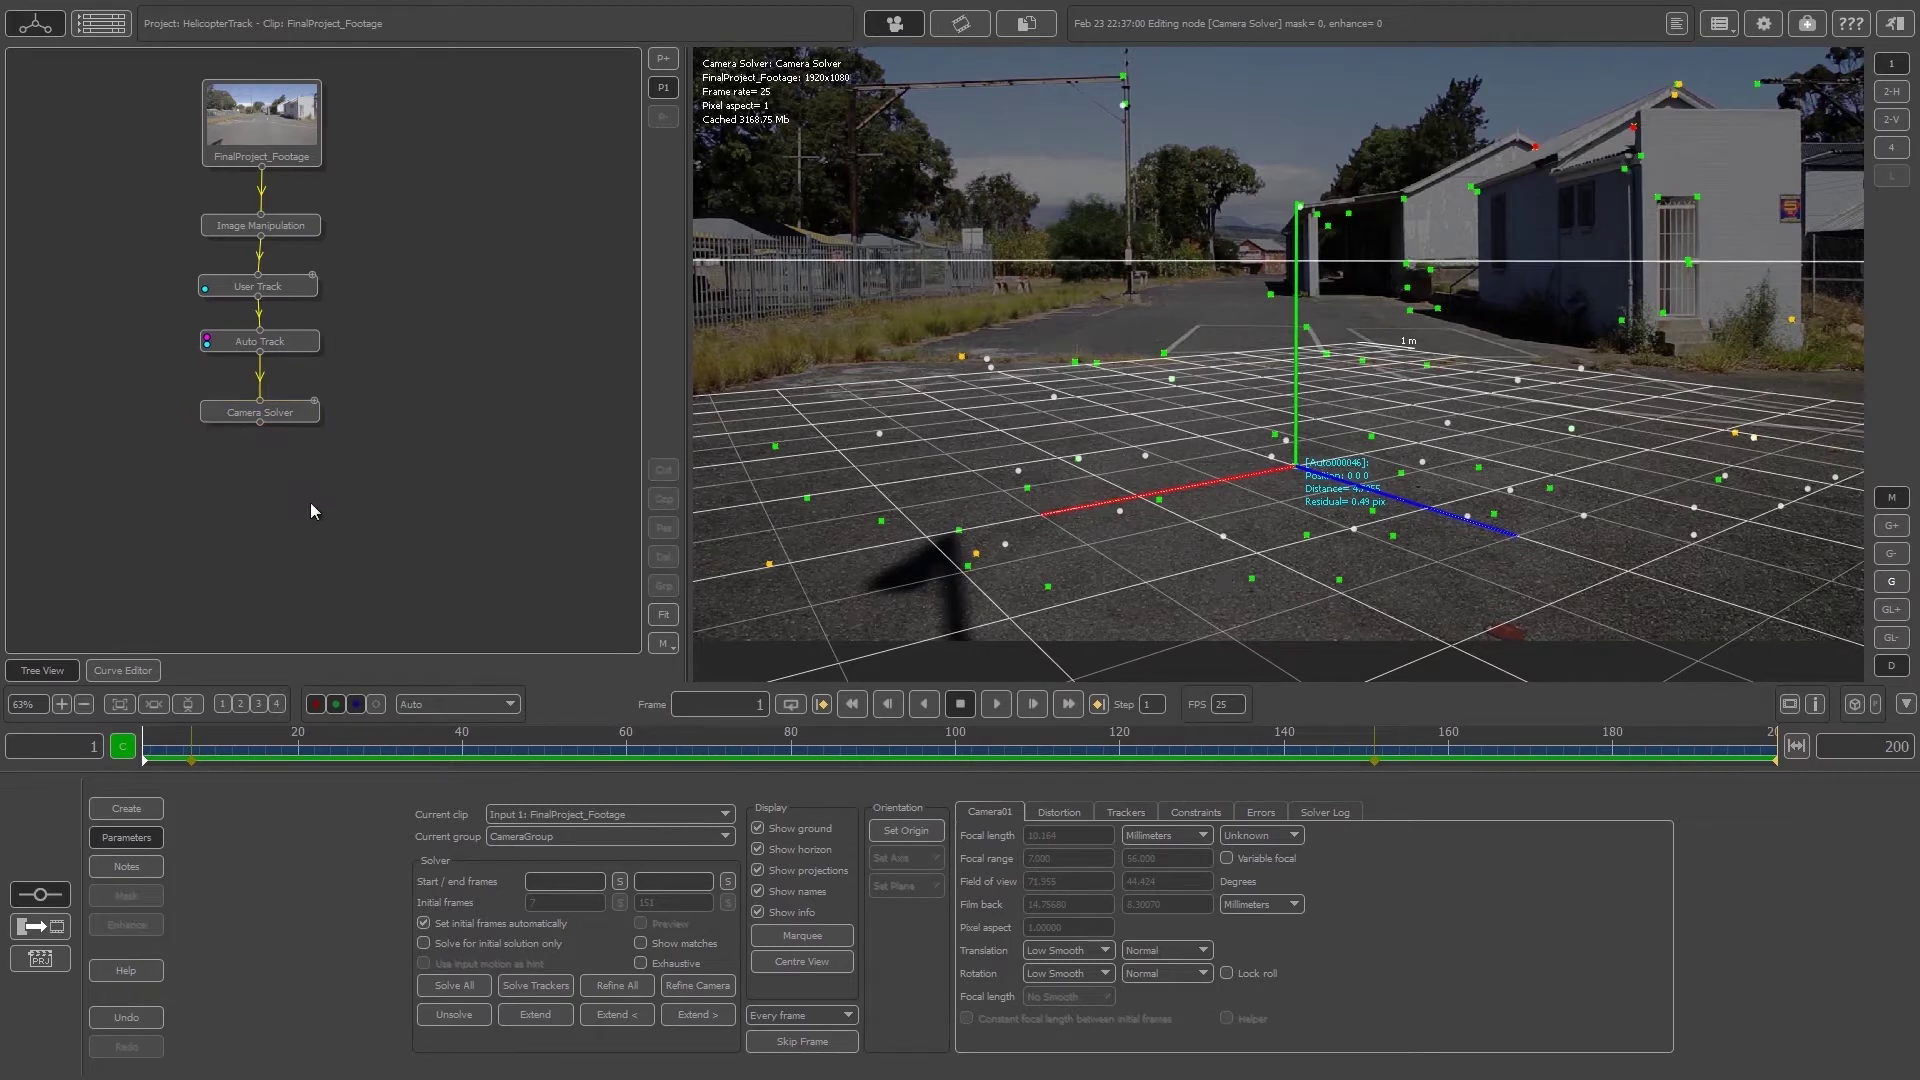
pyautogui.rightClick(280, 412)
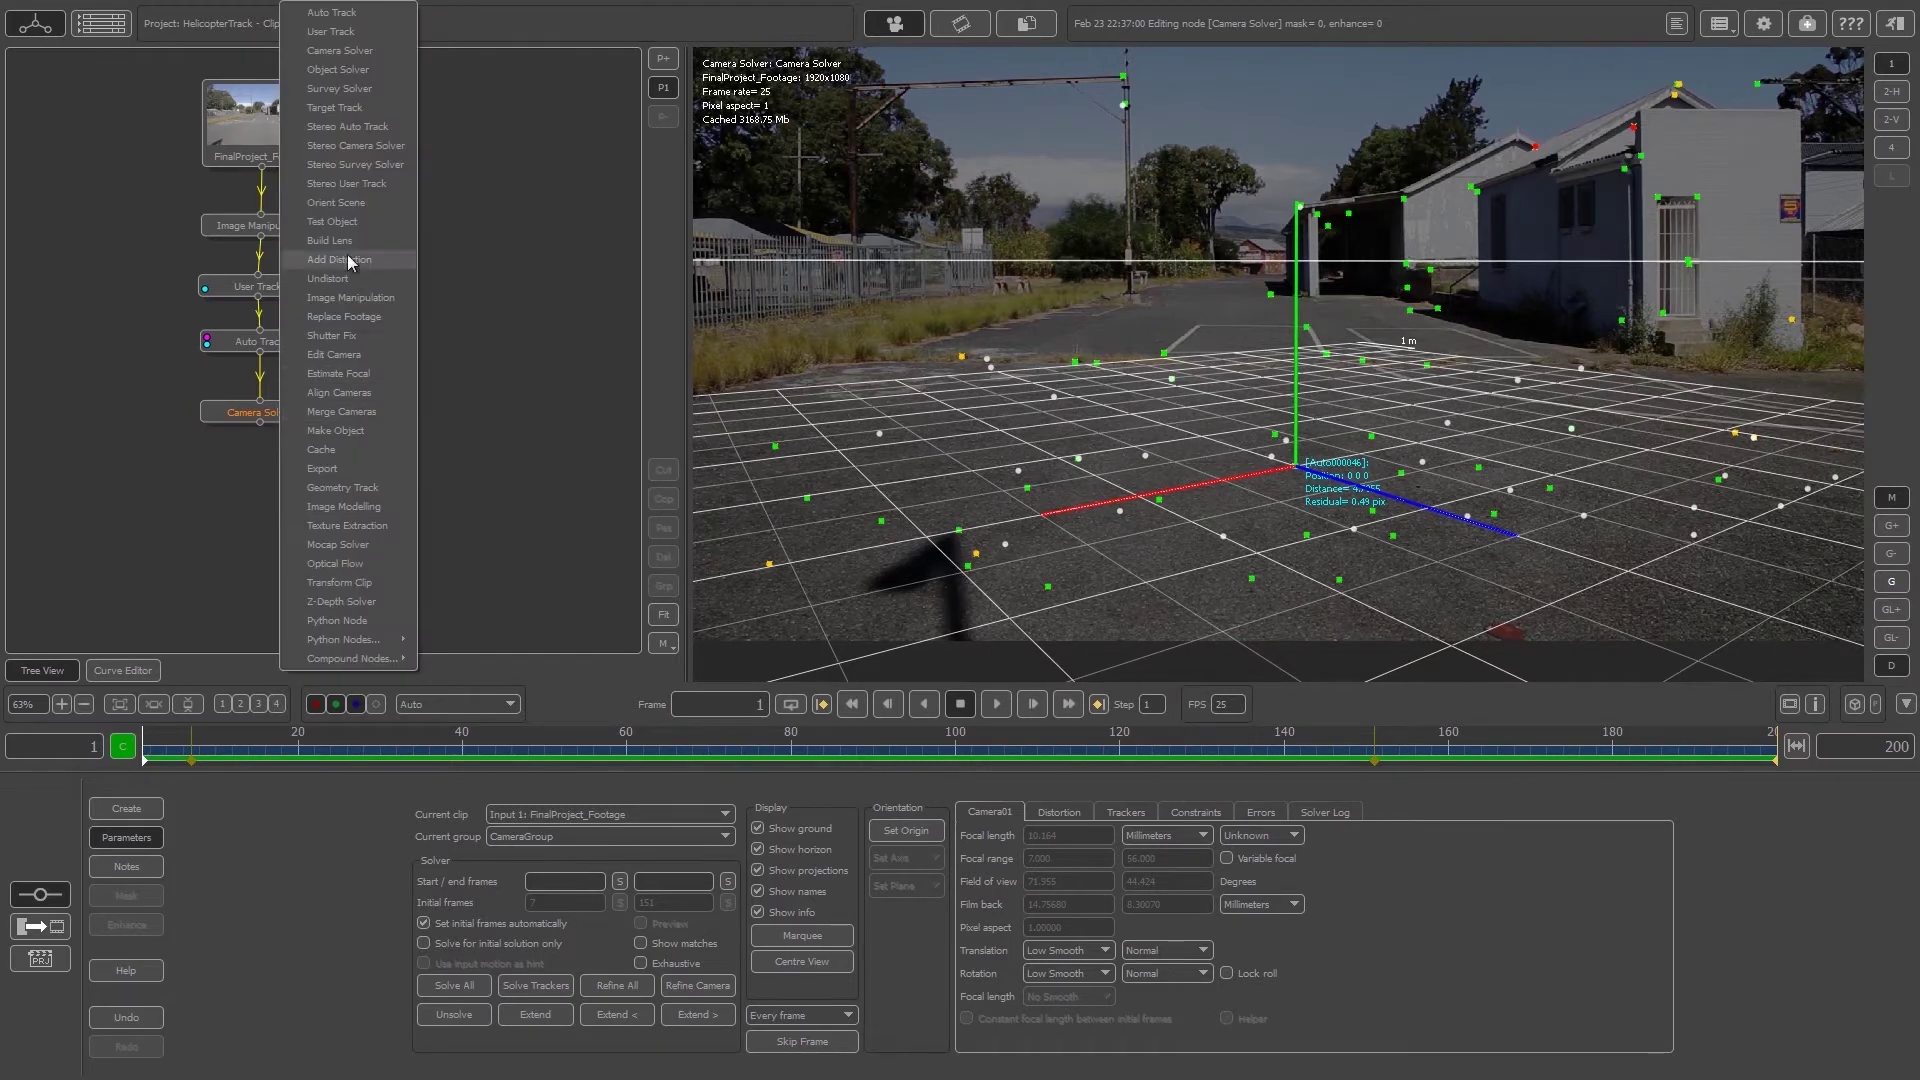
pyautogui.click(350, 204)
pyautogui.moveTo(325, 352); pyautogui.dragTo(280, 487)
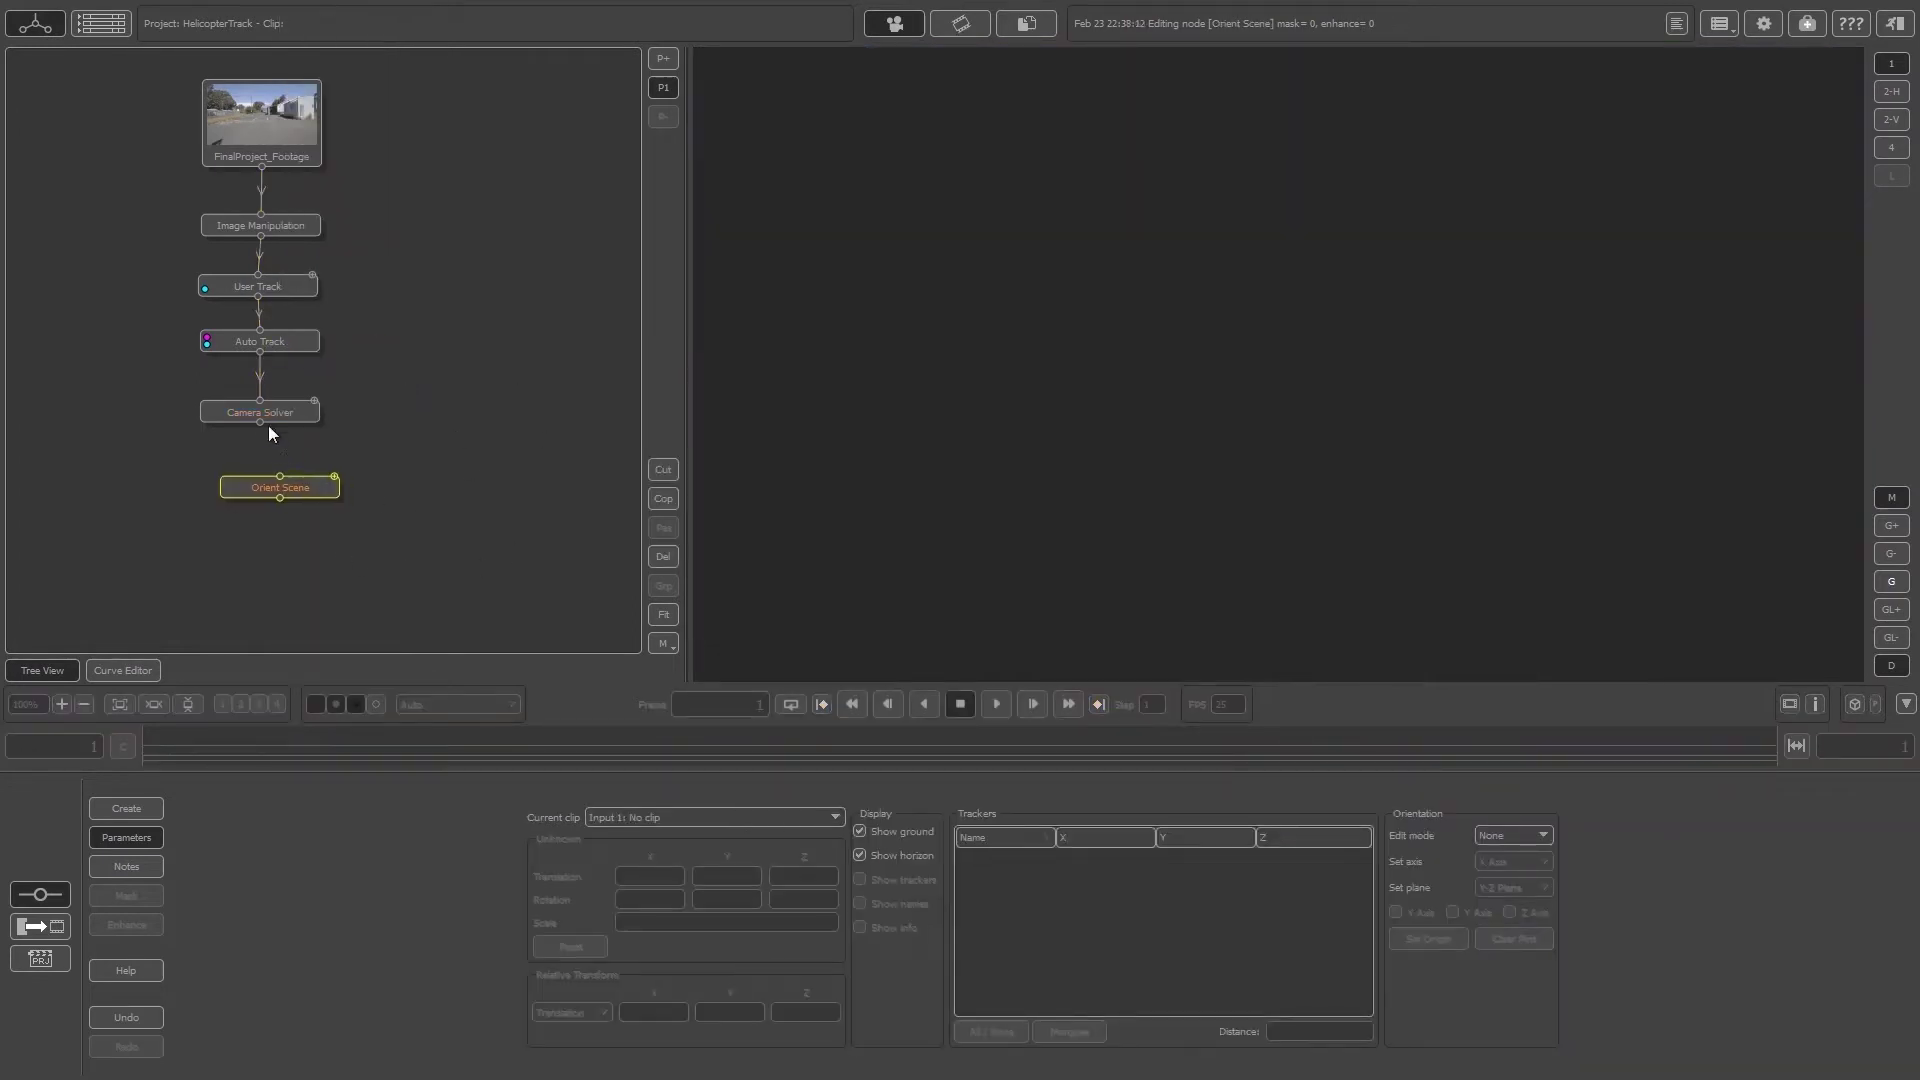
pyautogui.click(278, 477)
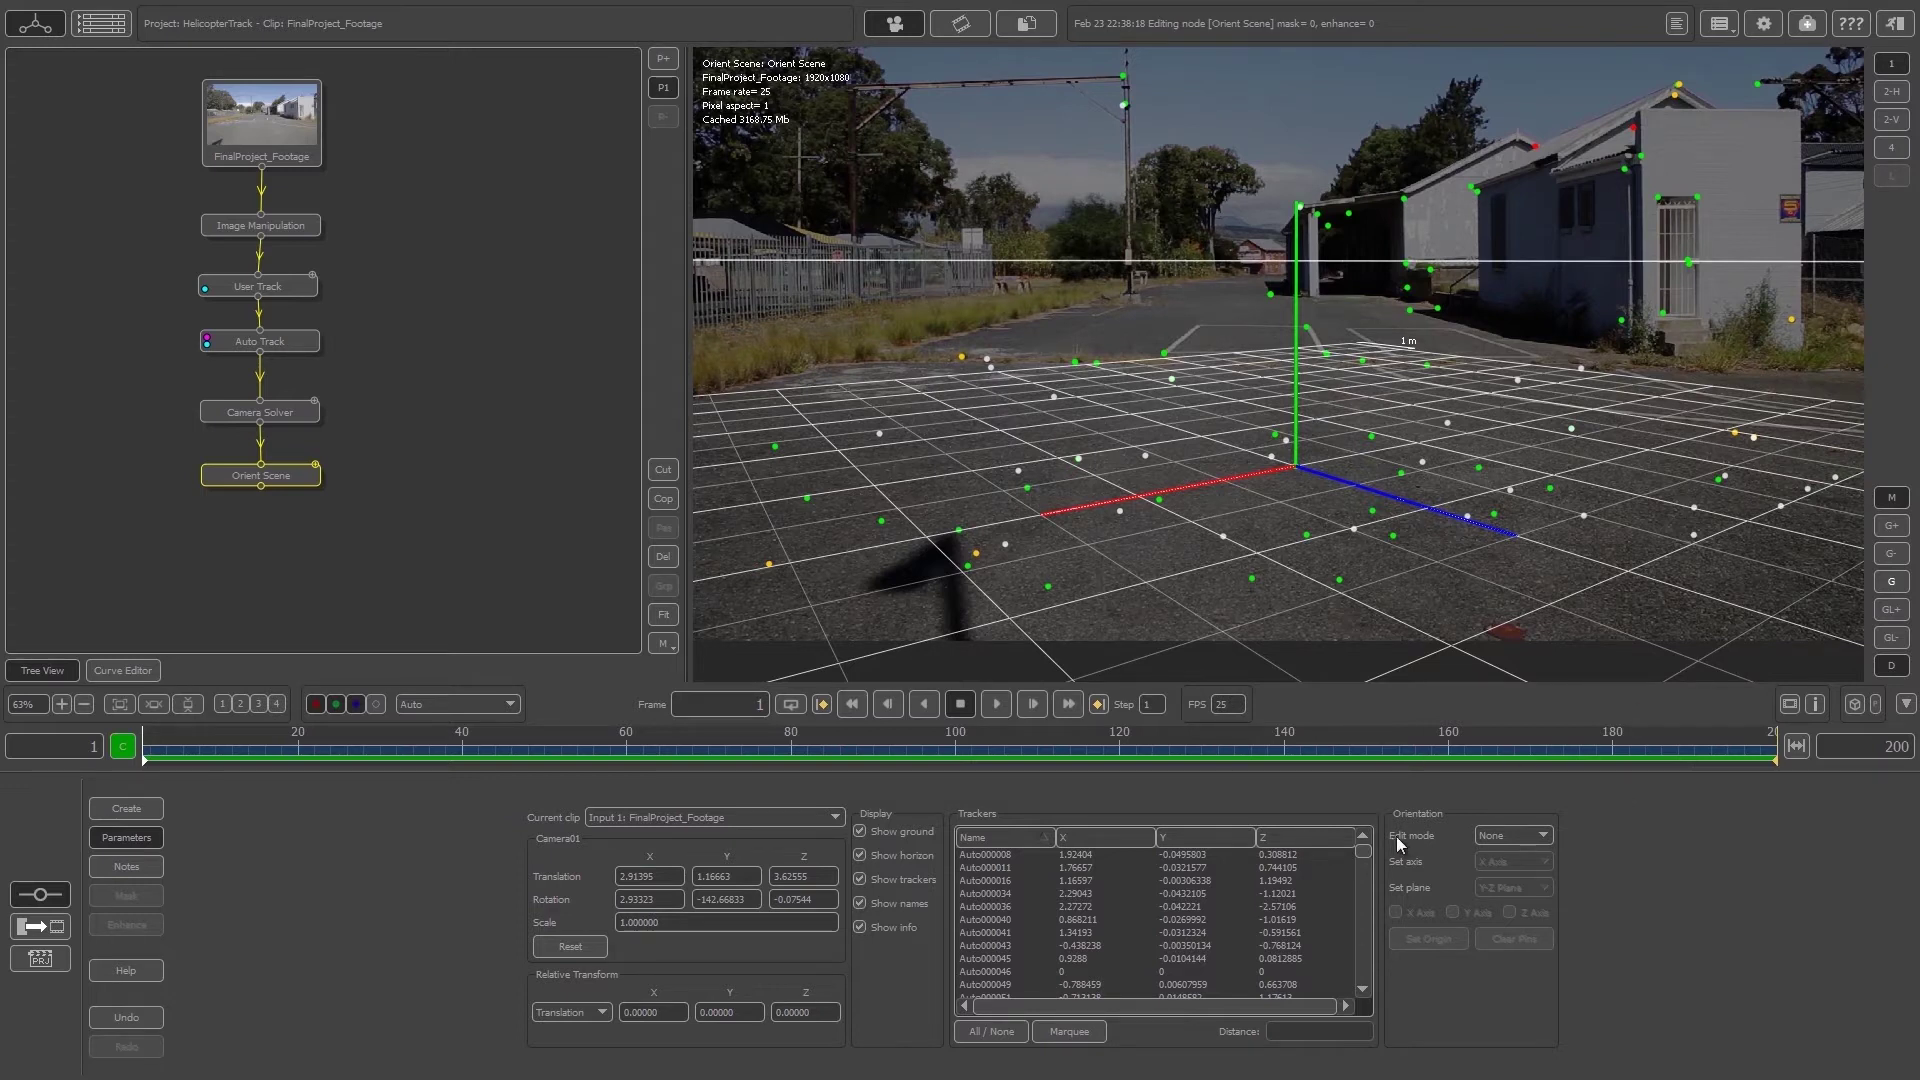
# Set the orientation edit mode to Axes and align two X-axis lines with the far and near ends of the road's white parking markings.
pyautogui.click(1539, 837)
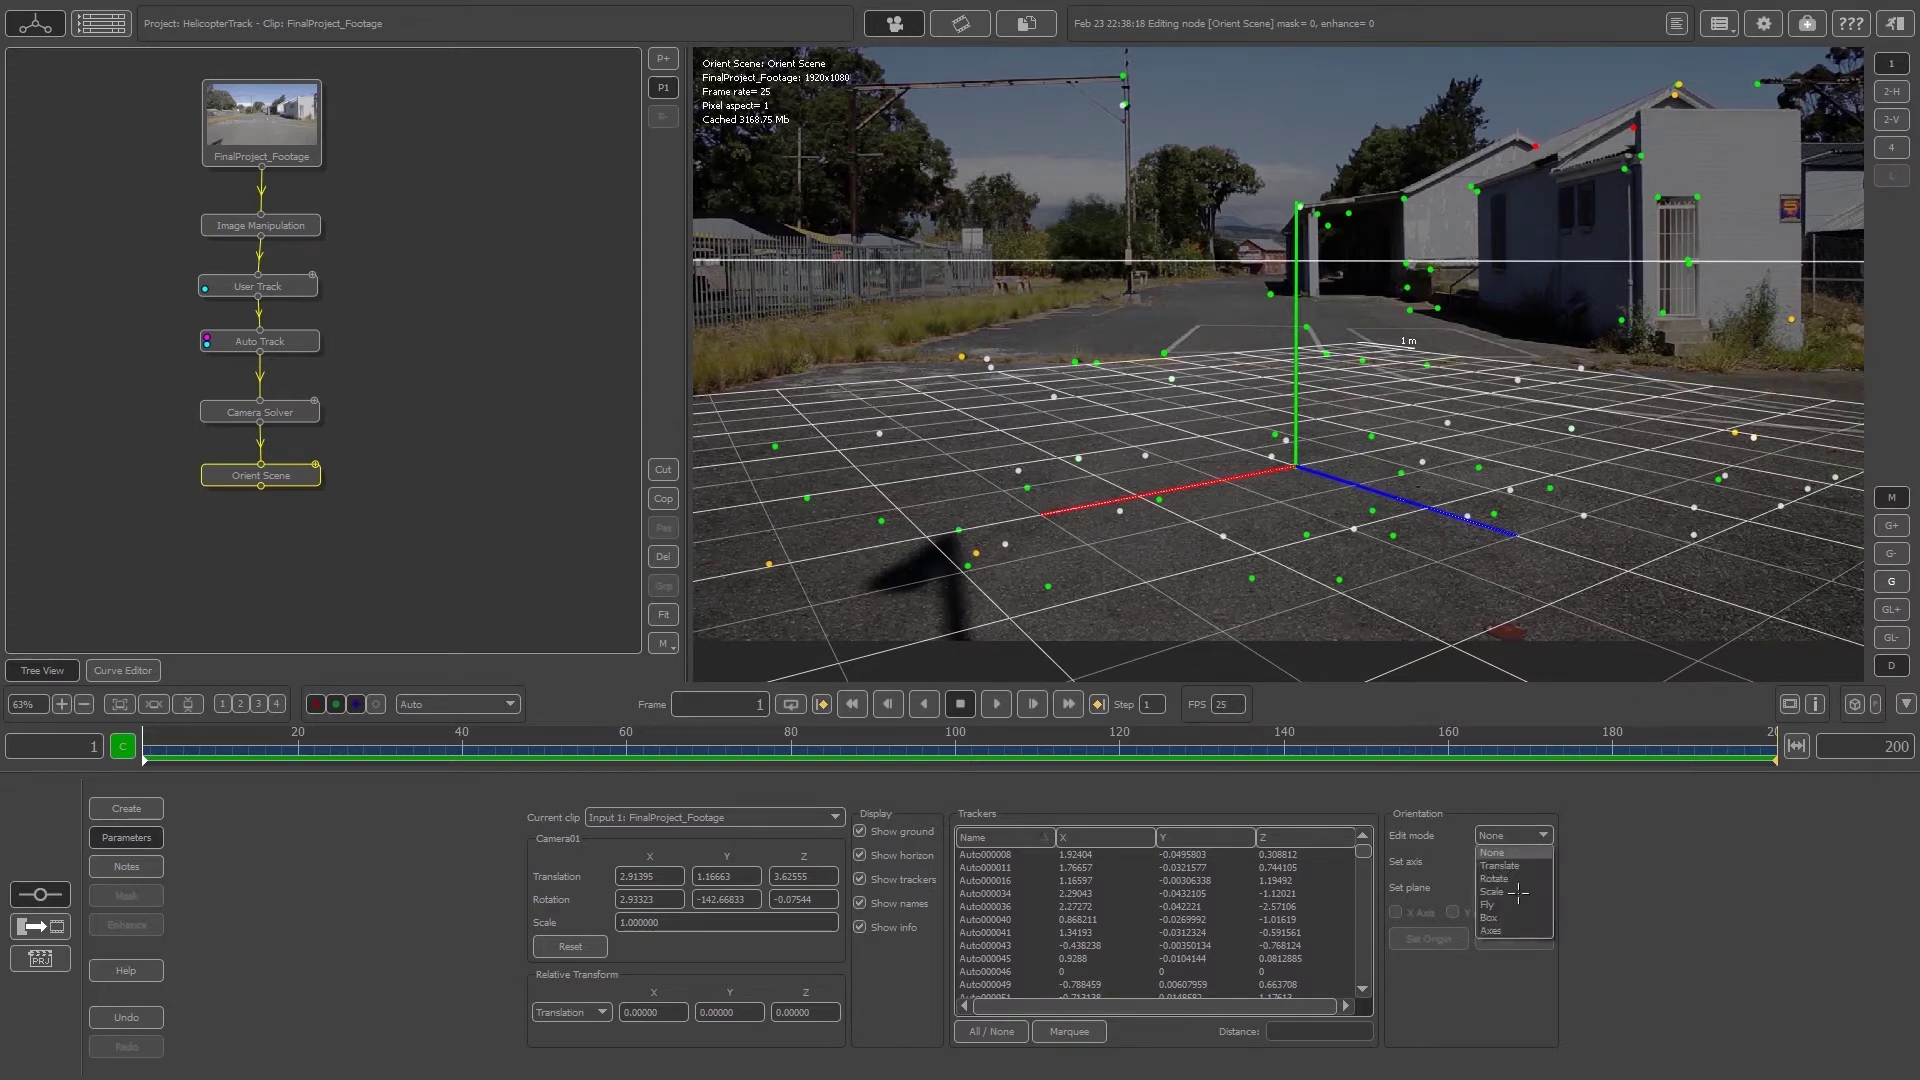
pyautogui.click(1508, 929)
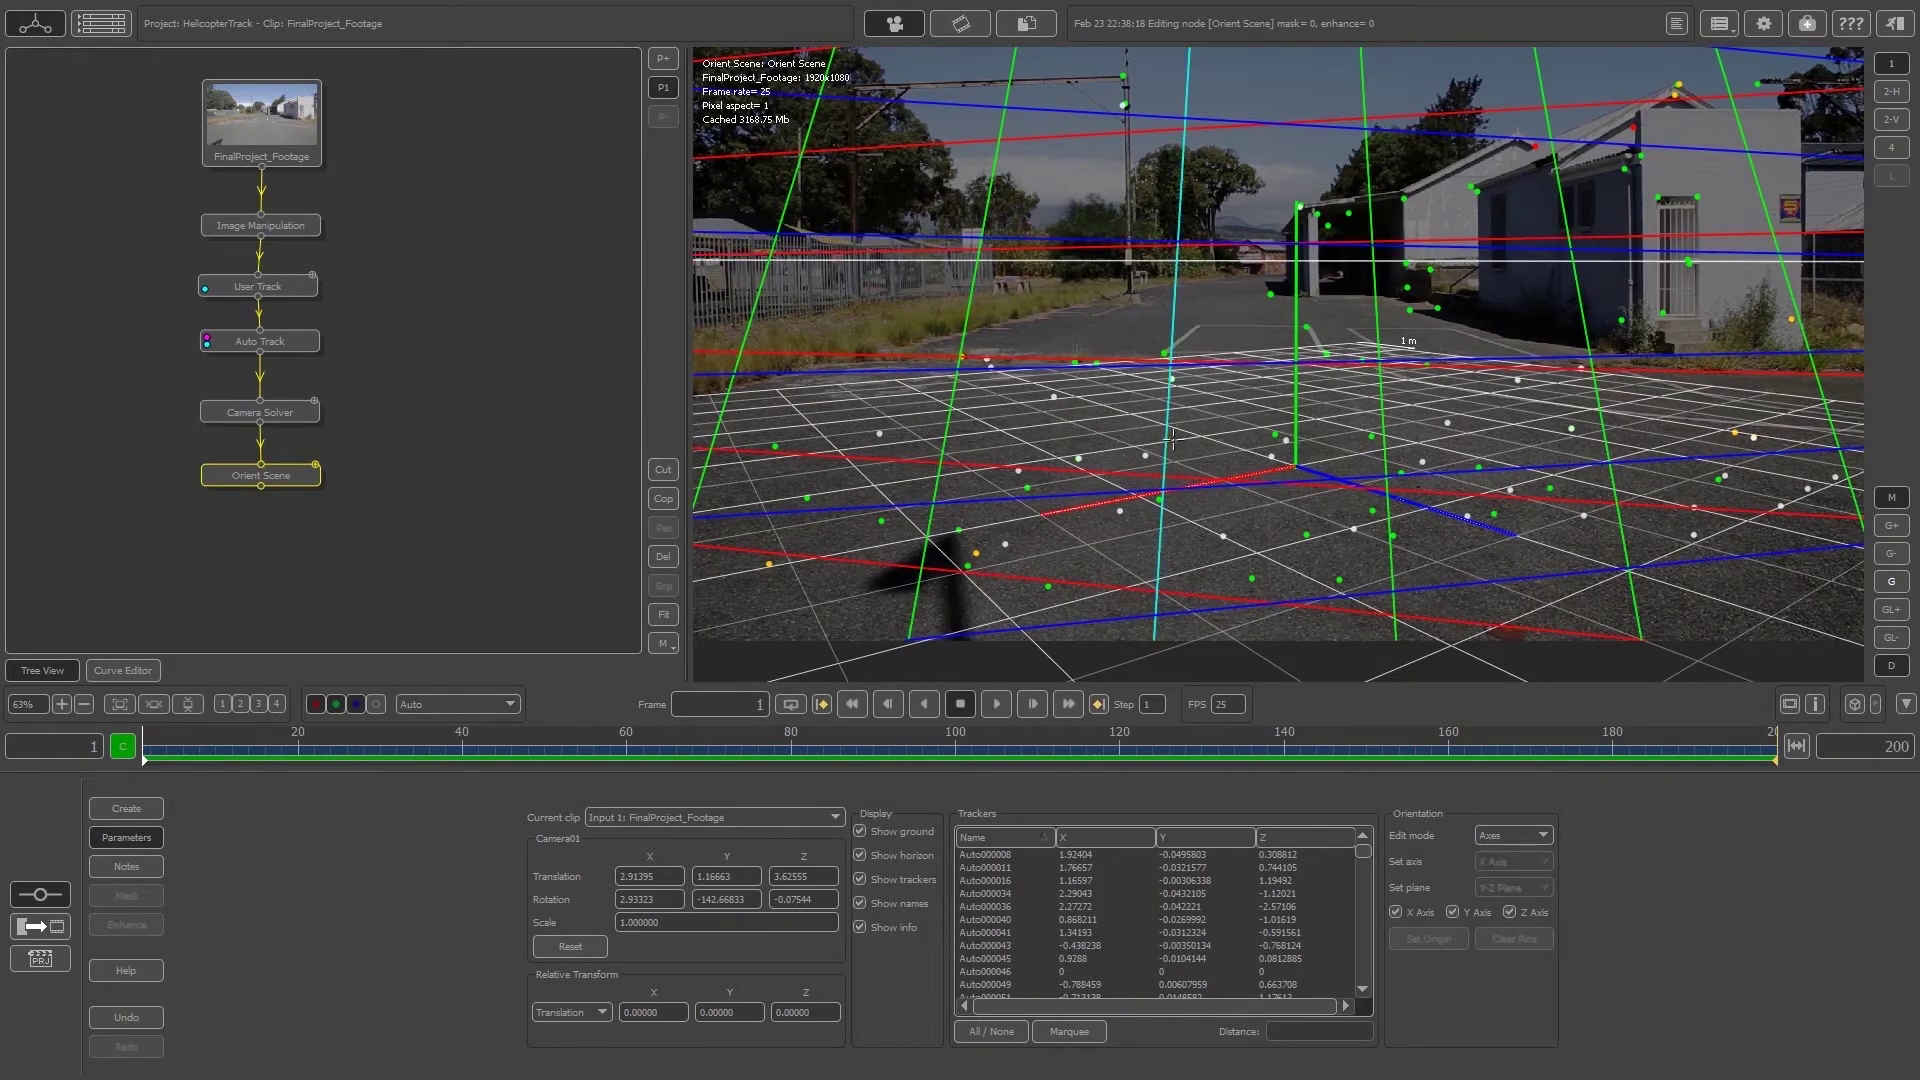
pyautogui.scroll(2, 1276, 356)
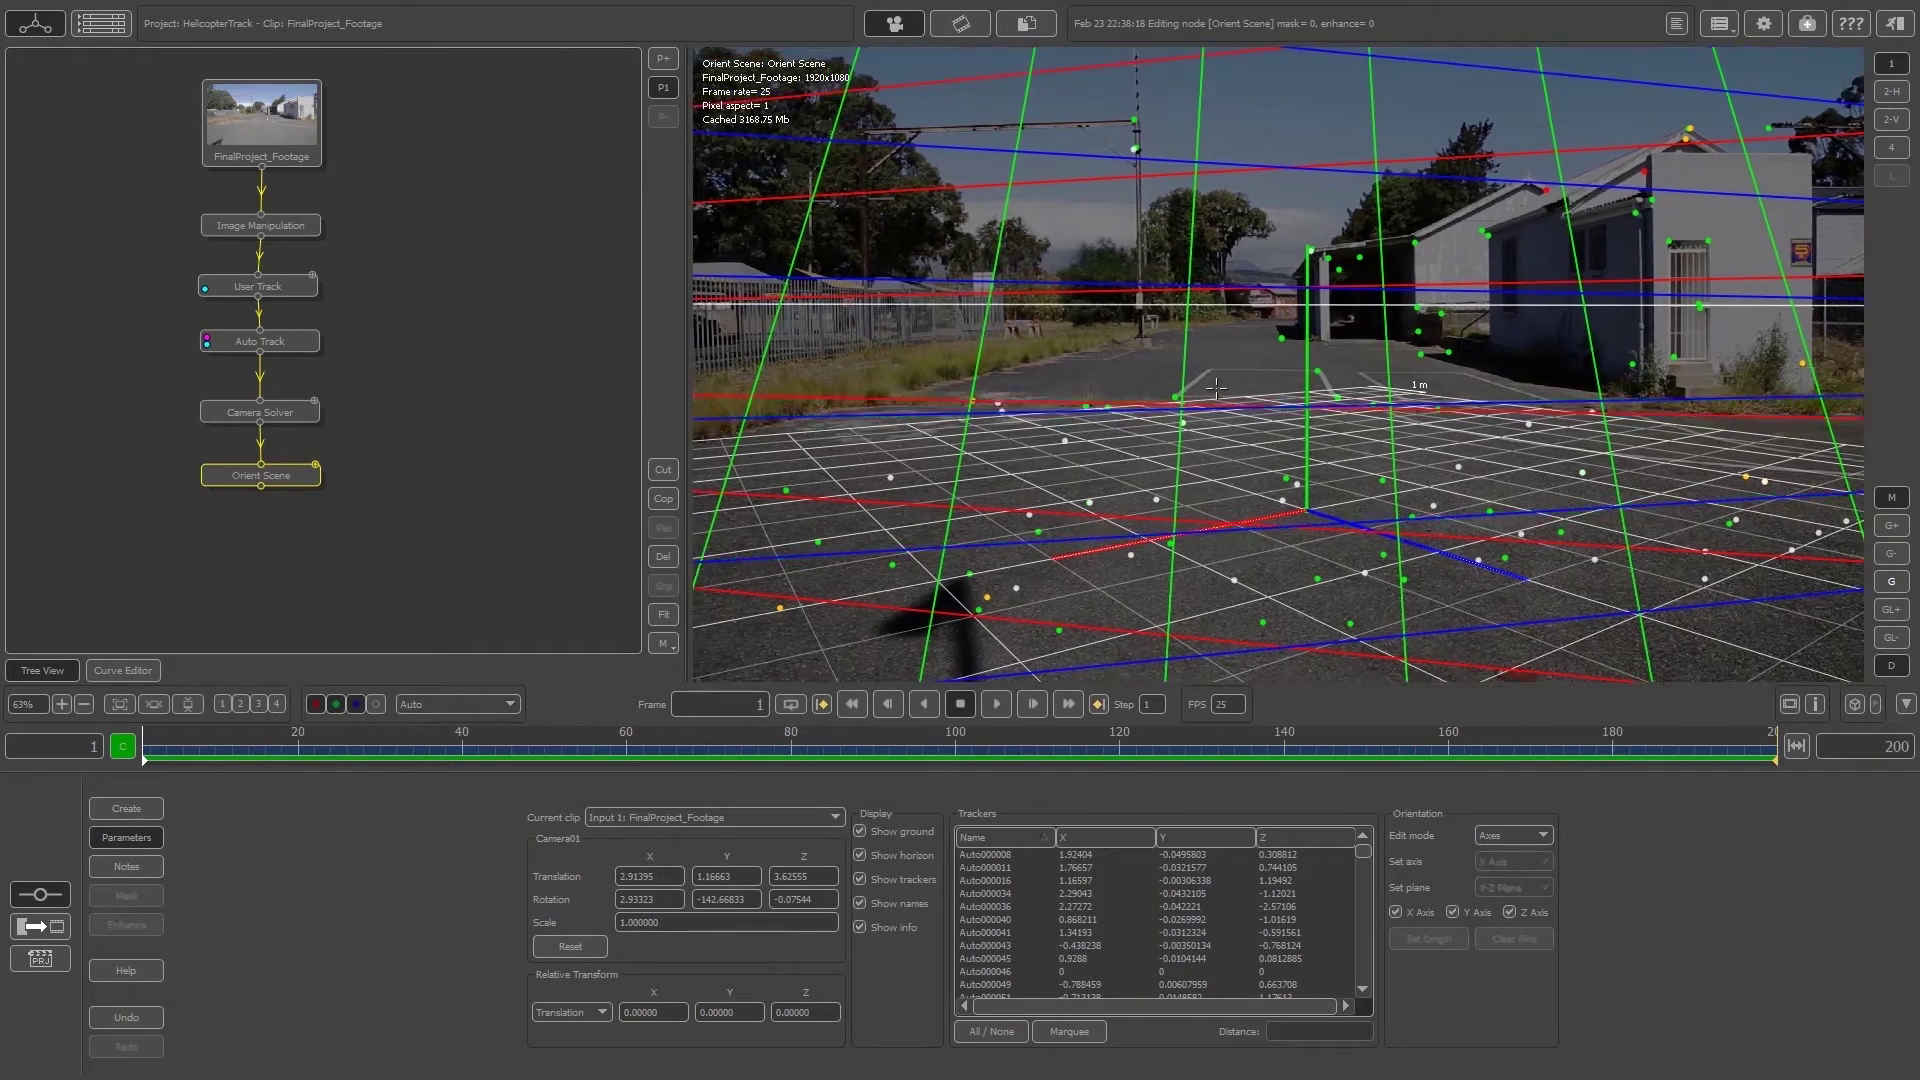
pyautogui.scroll(3, 1290, 354)
pyautogui.scroll(1, 1179, 378)
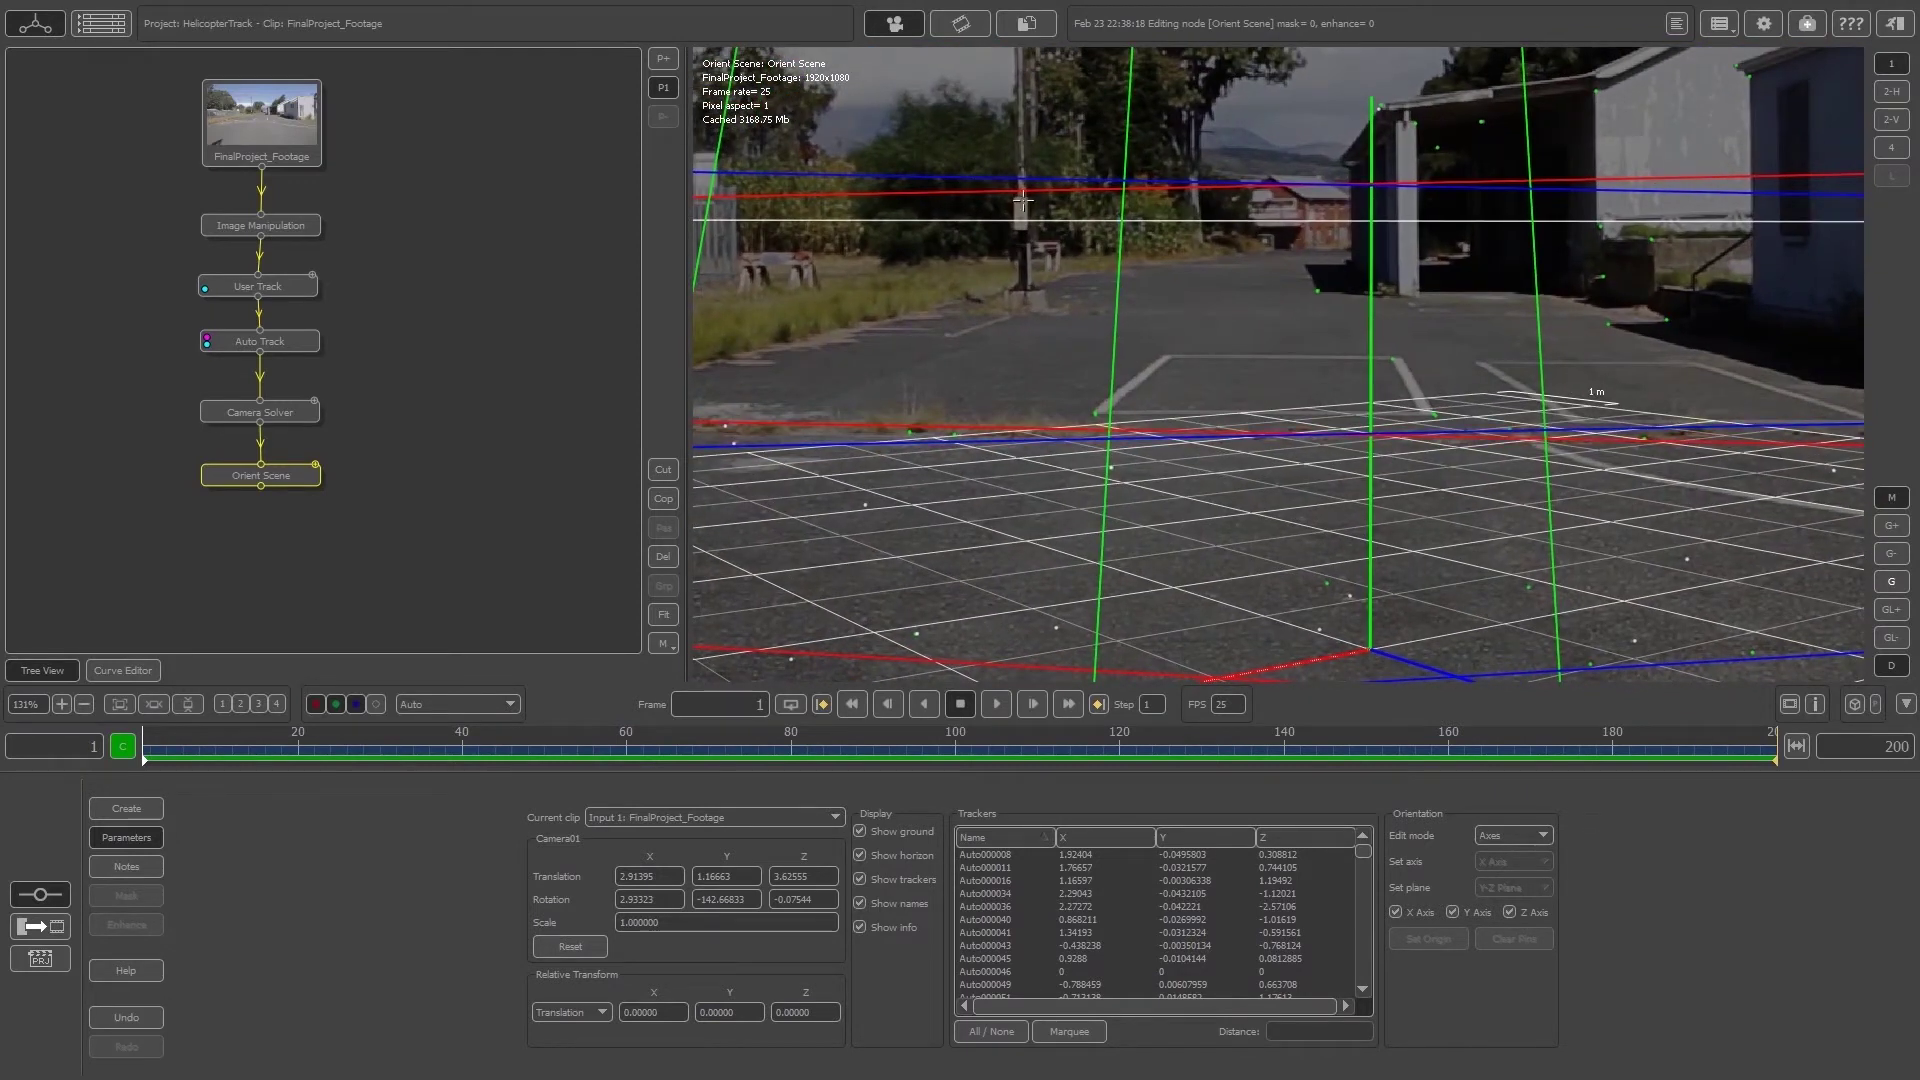
pyautogui.moveTo(1110, 189); pyautogui.dragTo(1170, 355)
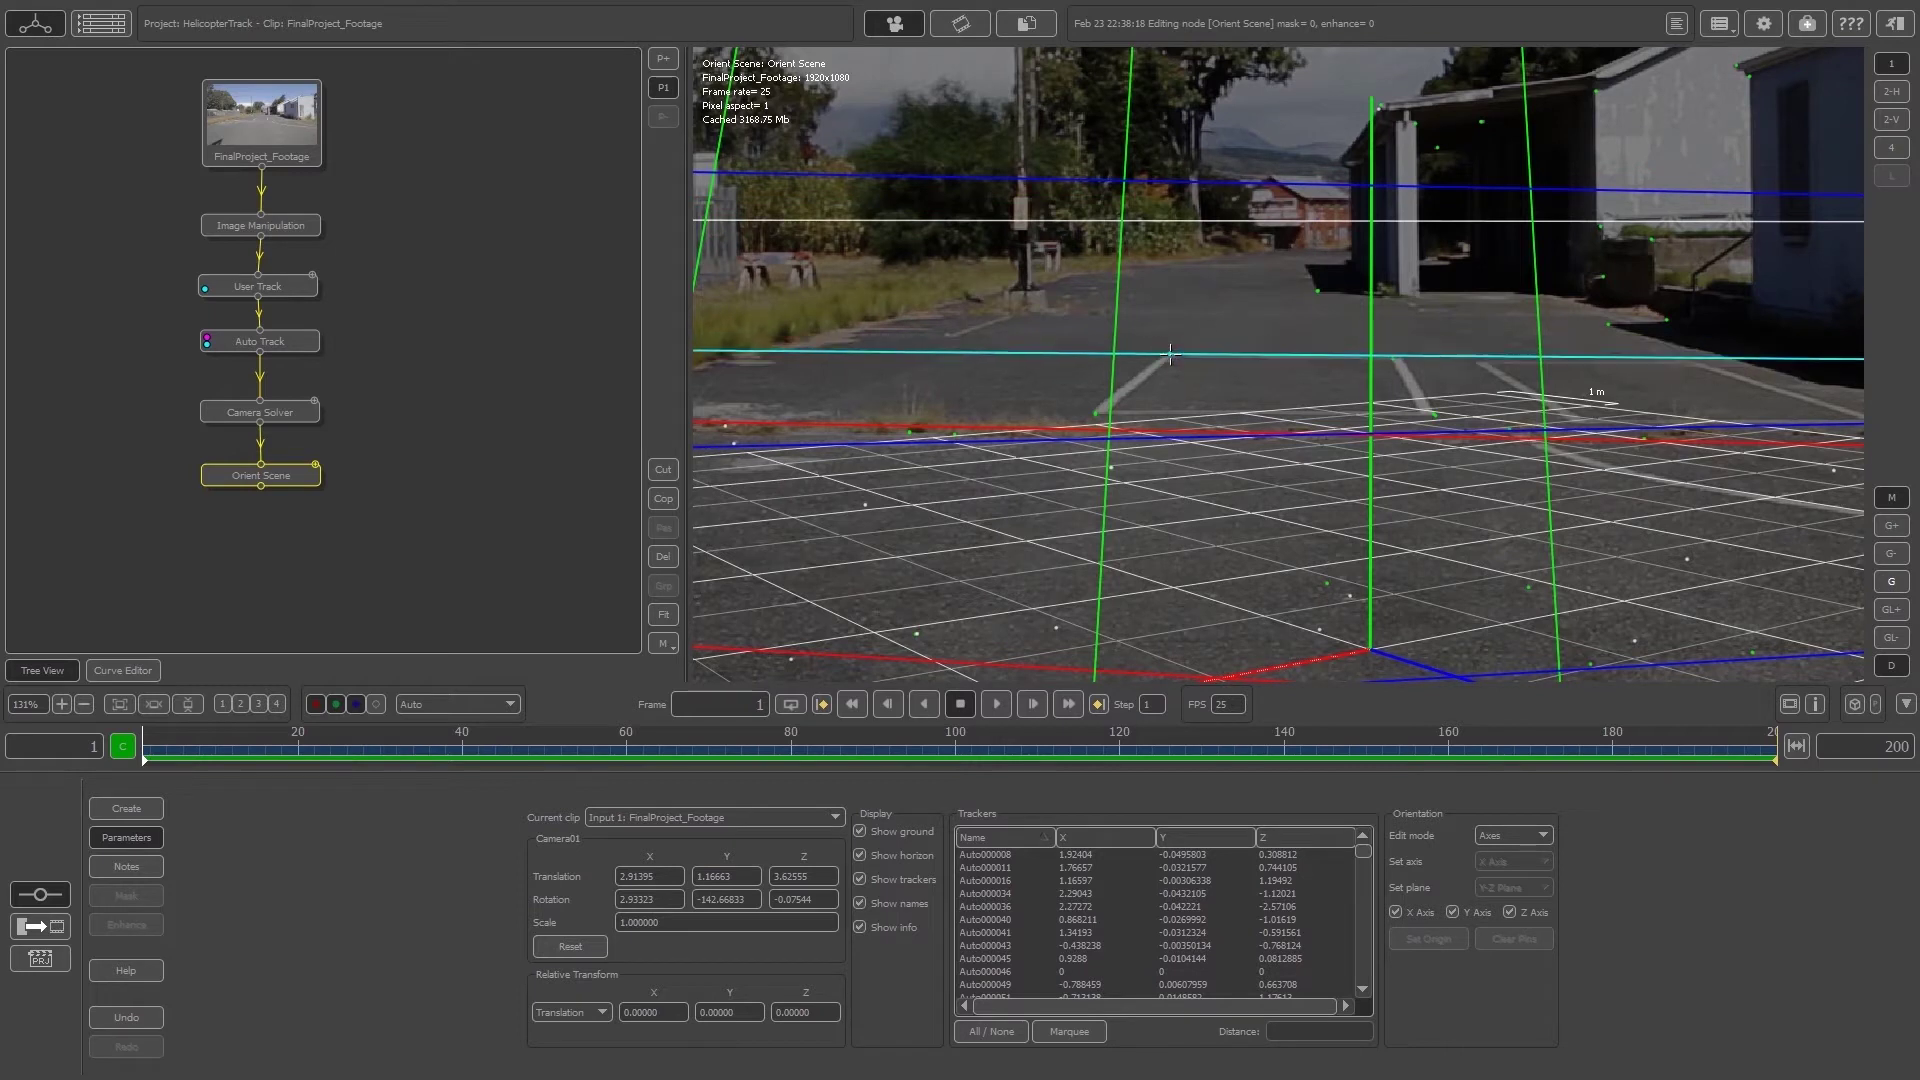
pyautogui.moveTo(1350, 357); pyautogui.dragTo(1352, 358)
pyautogui.scroll(1, 1004, 418)
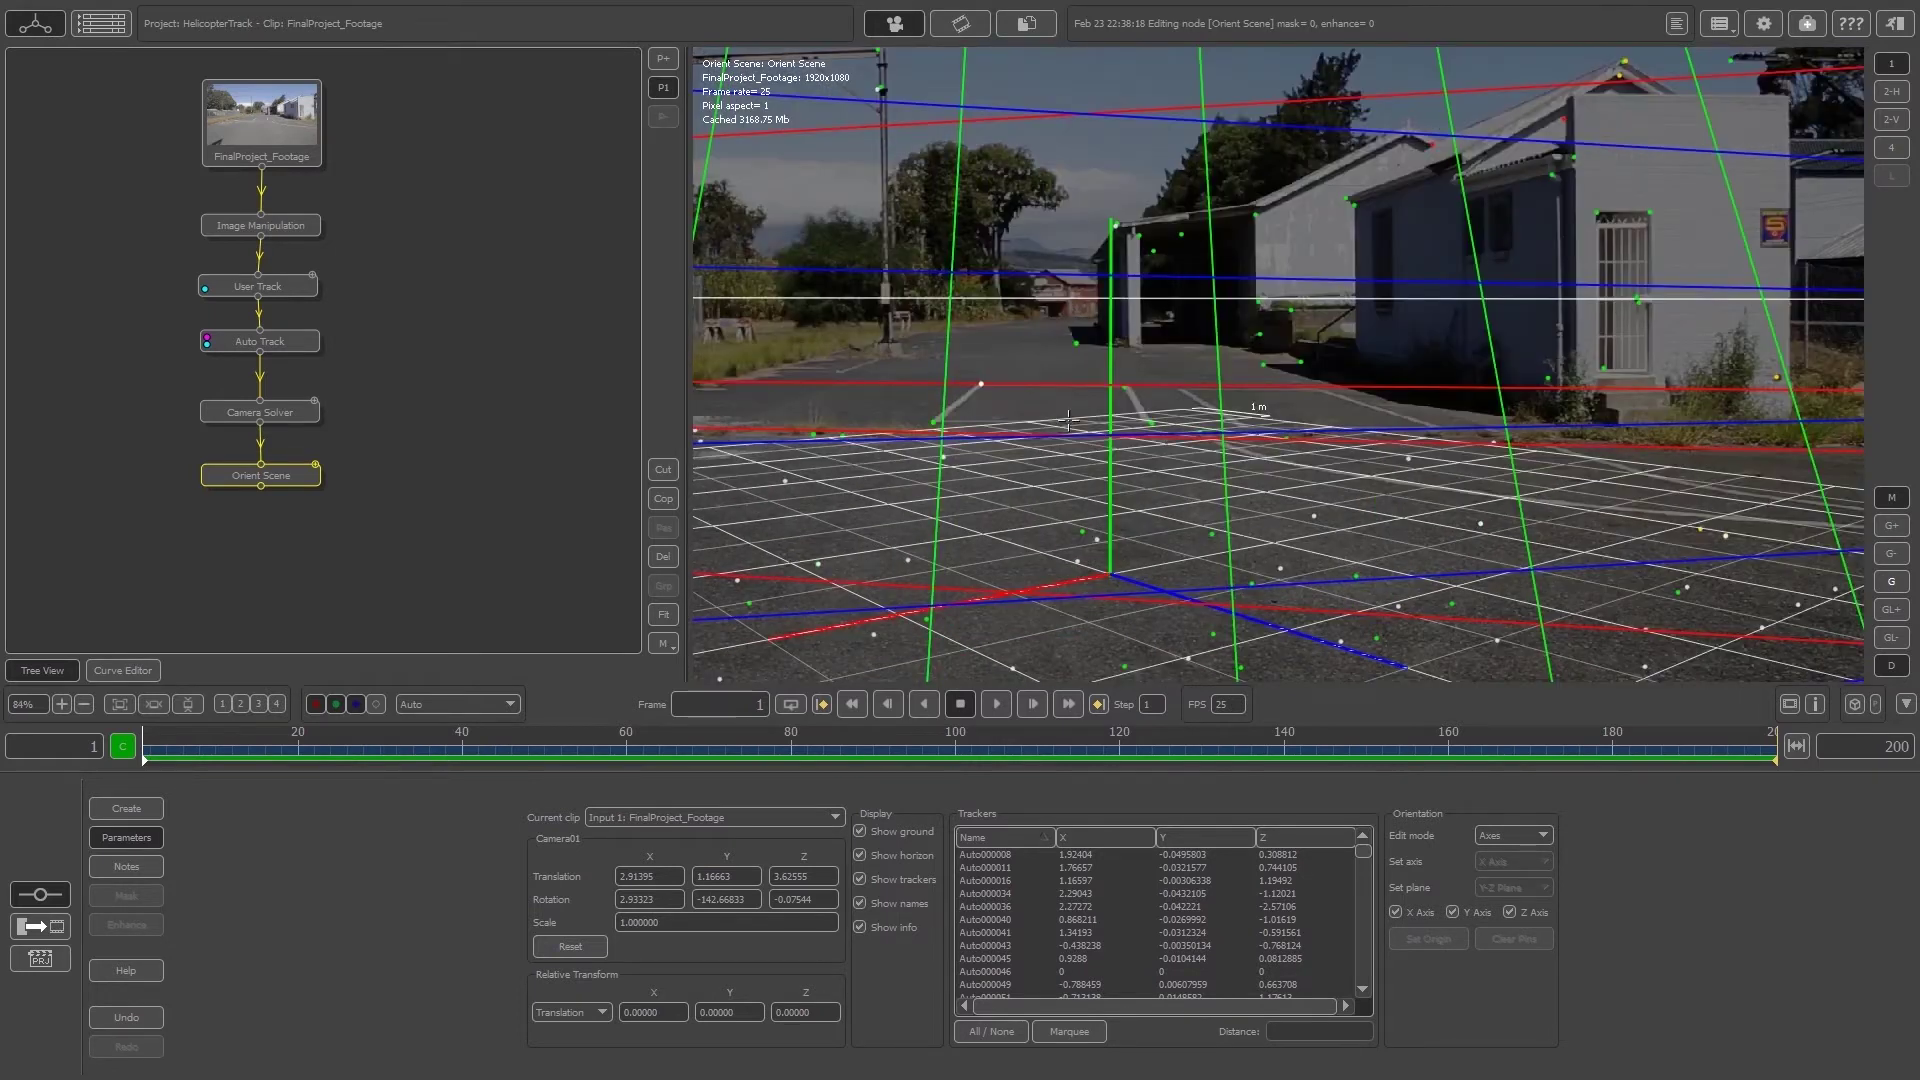
pyautogui.scroll(1, 1004, 418)
pyautogui.moveTo(1004, 418); pyautogui.dragTo(1083, 391, button='middle')
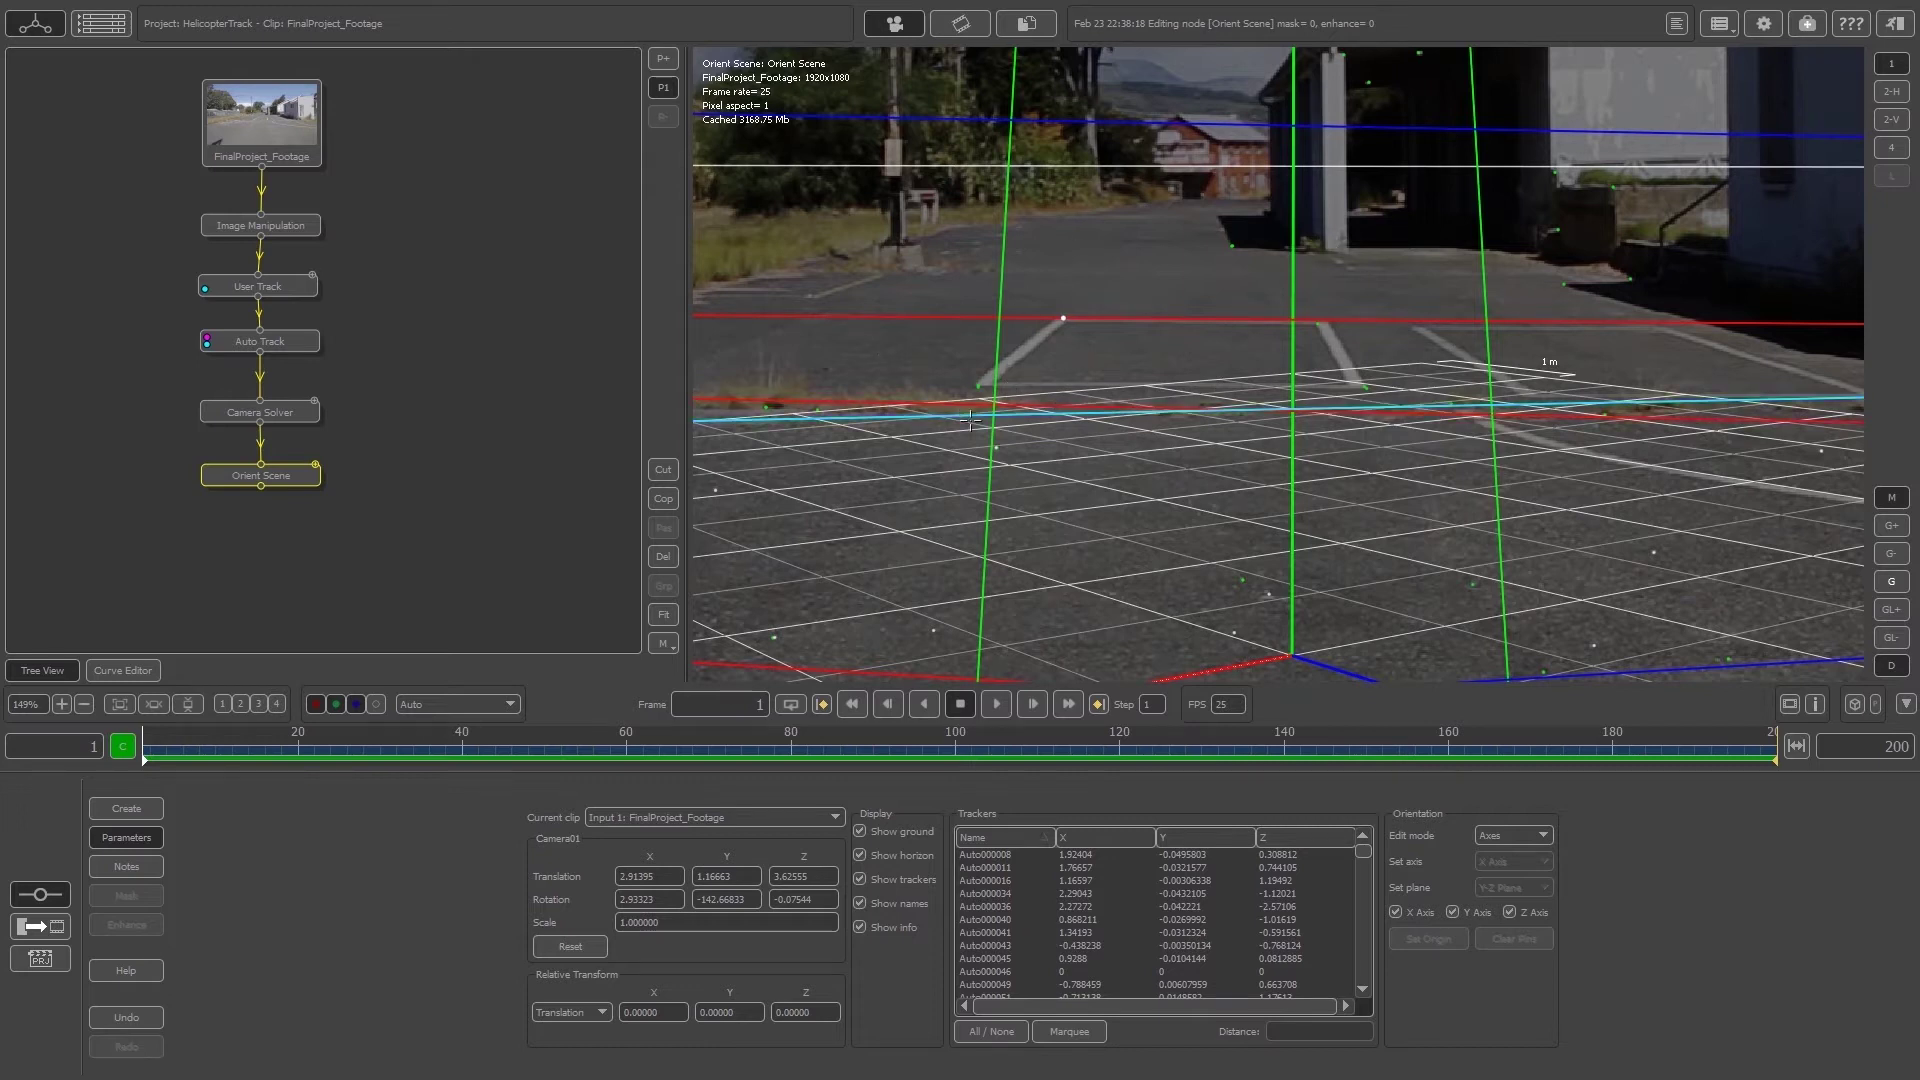
pyautogui.moveTo(953, 400); pyautogui.dragTo(1324, 320)
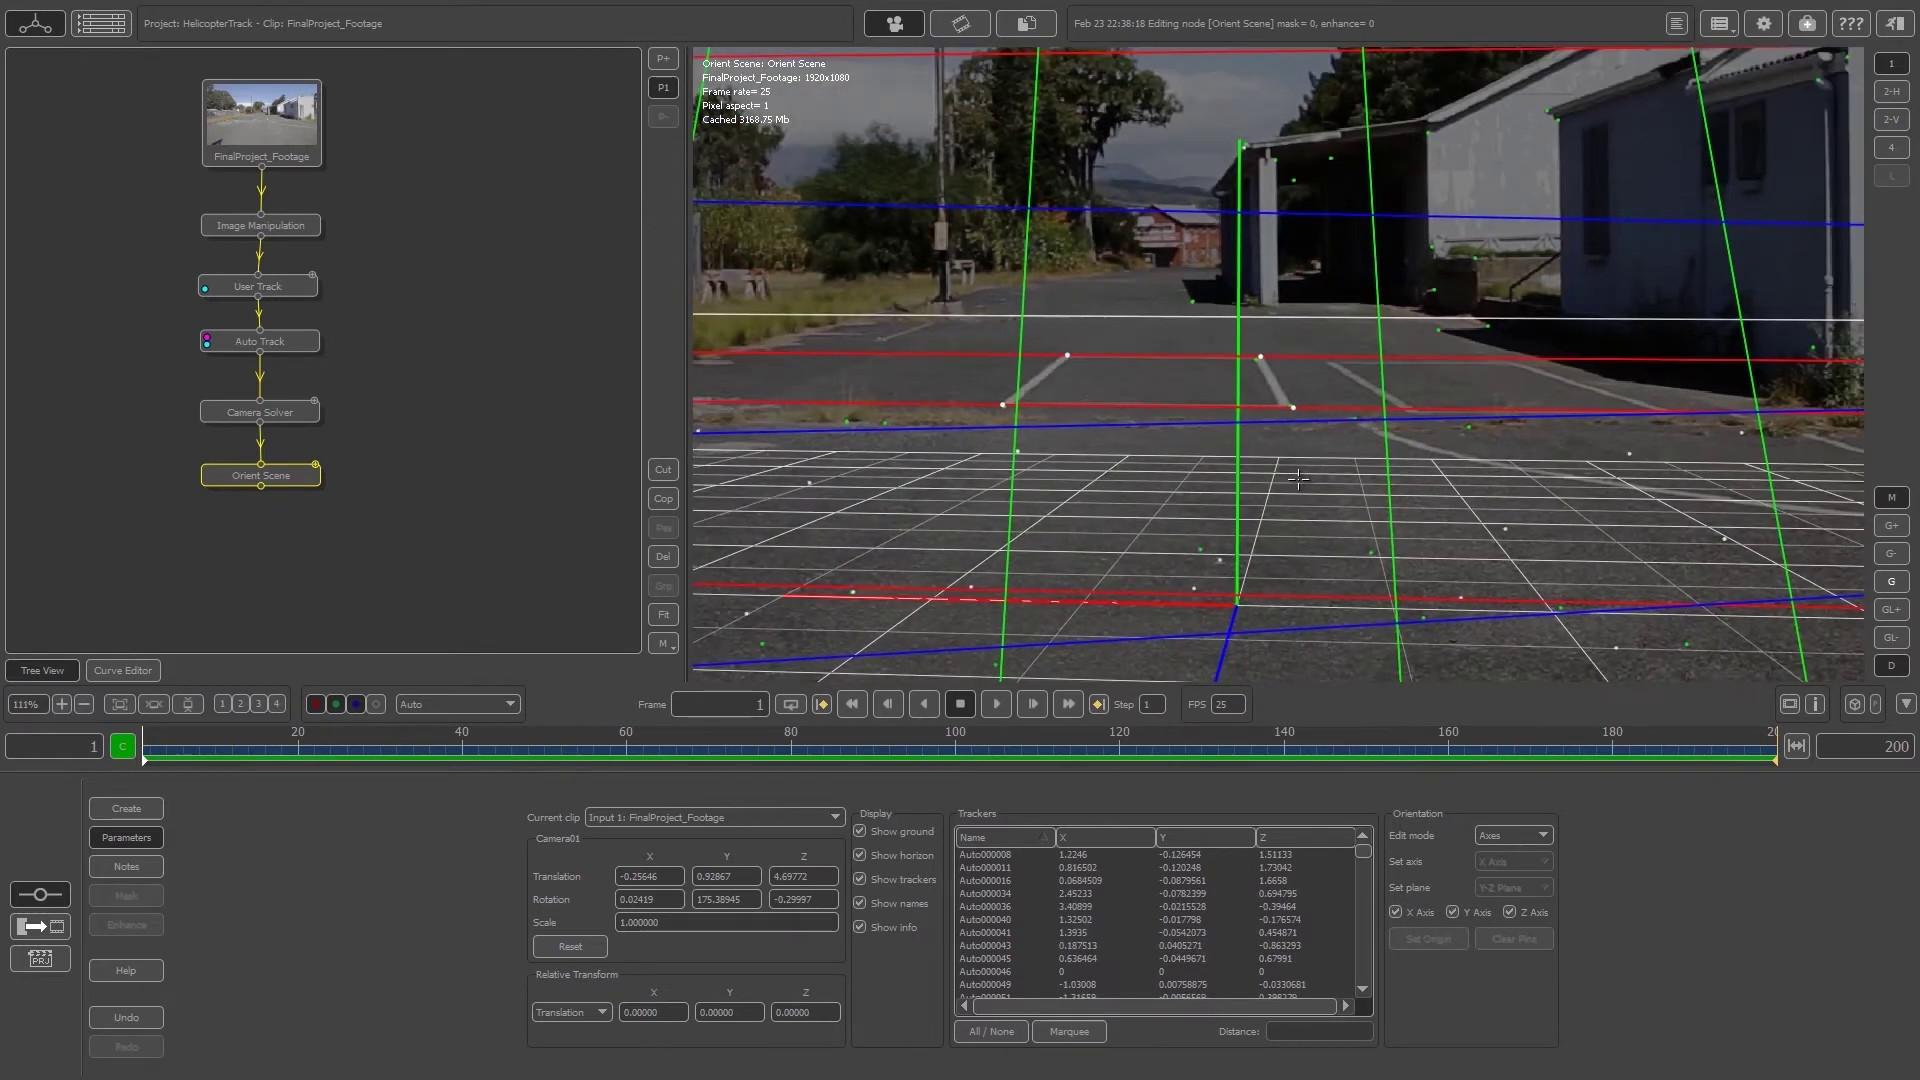
# Undo the last orientation change and align two Z-axis lines along the slanted white parking markings receding into the distance.
pyautogui.hotkey('ctrl', 'z')
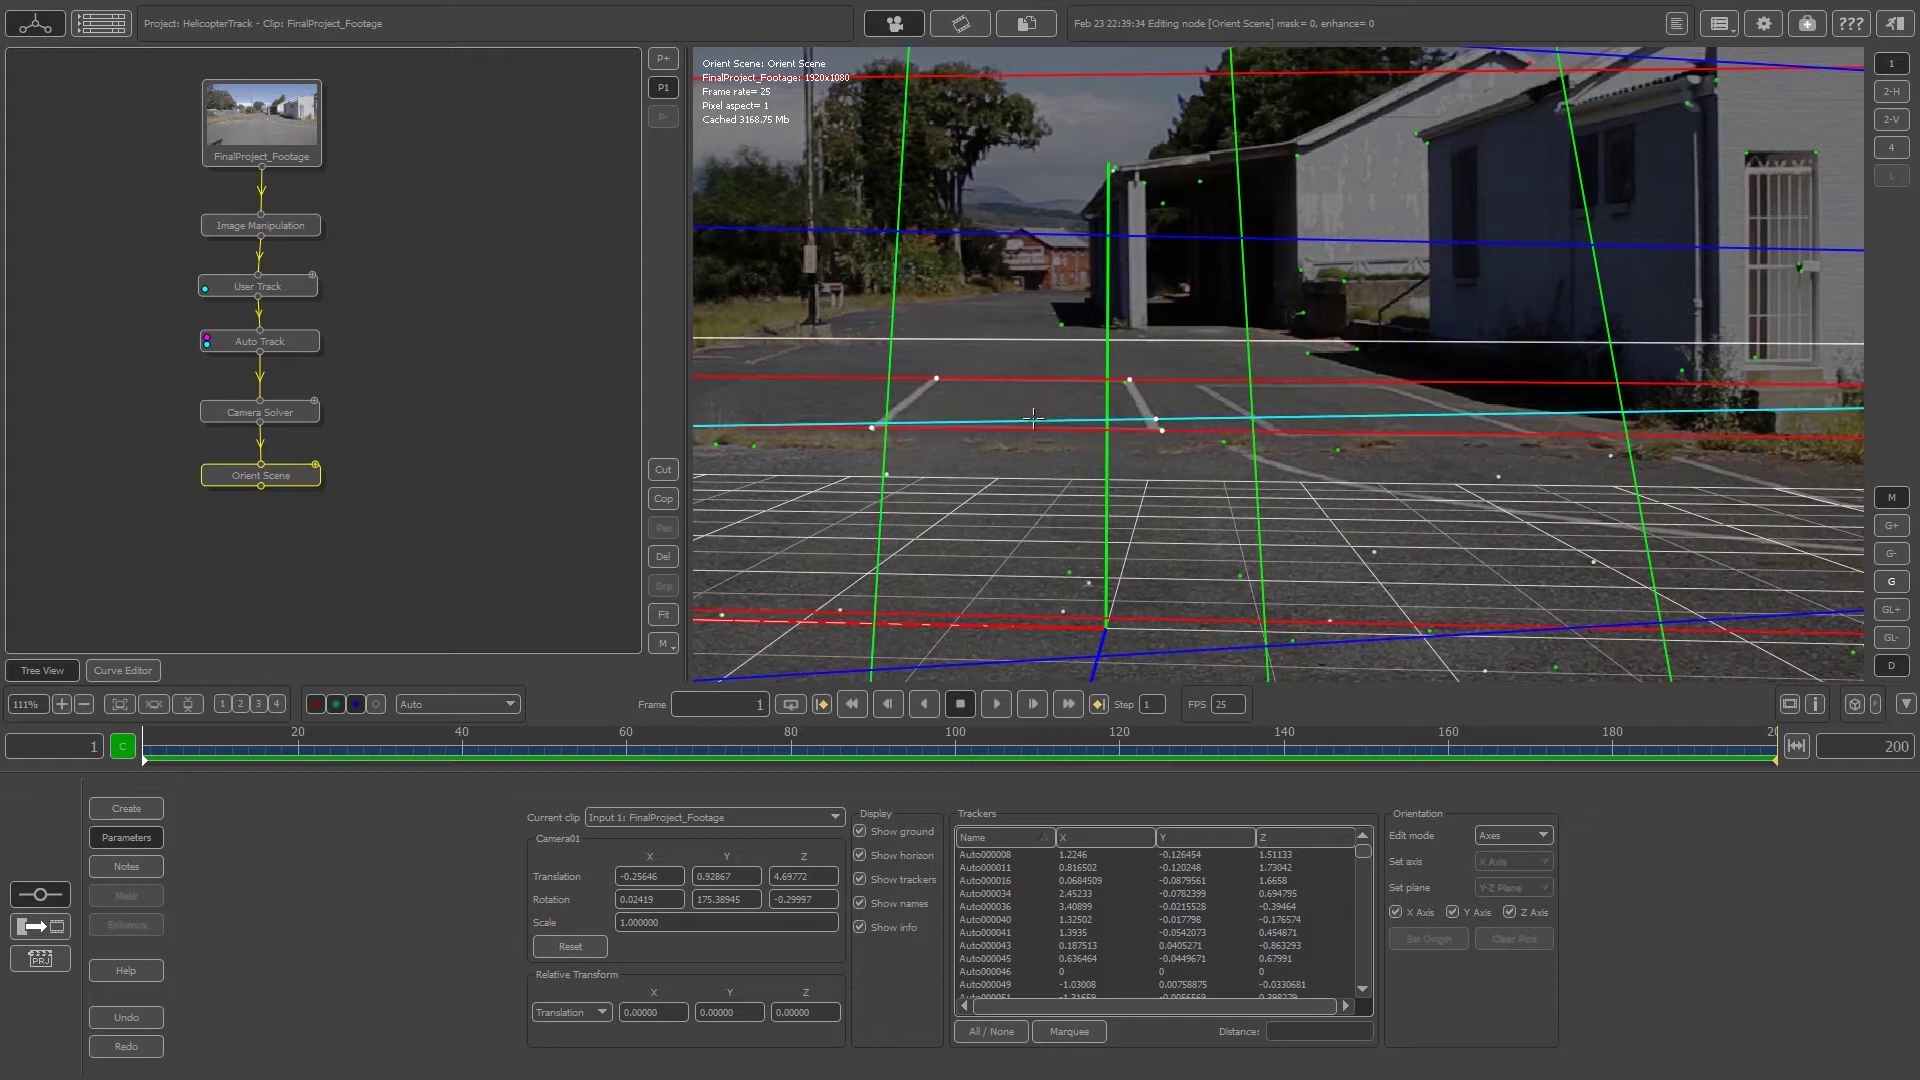
pyautogui.moveTo(1033, 418); pyautogui.dragTo(1719, 363)
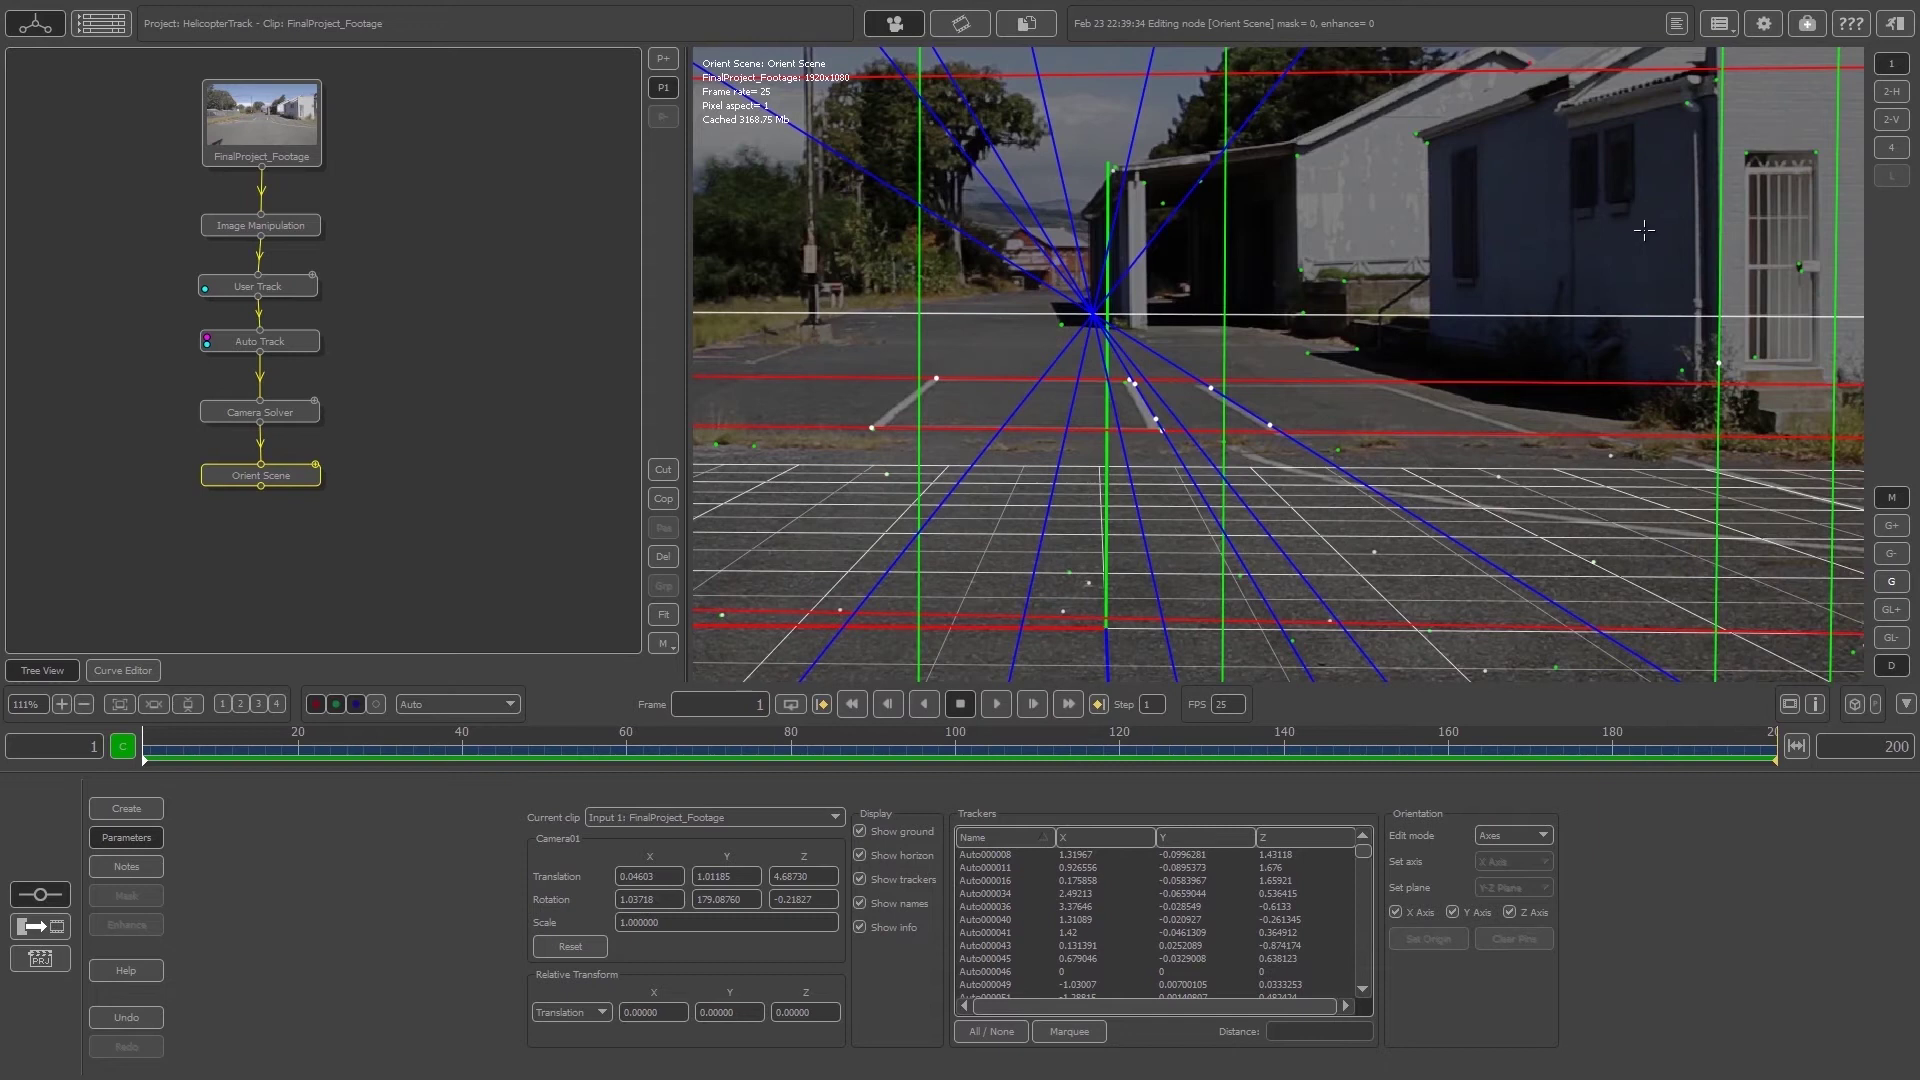
# Align two Y-axis lines with the left and right vertical edges of the white building's front wall.
pyautogui.moveTo(1623, 250); pyautogui.dragTo(1566, 255, button='right')
pyautogui.moveTo(1566, 255); pyautogui.dragTo(1373, 450, button='middle')
pyautogui.moveTo(1469, 371); pyautogui.dragTo(1527, 370, button='right')
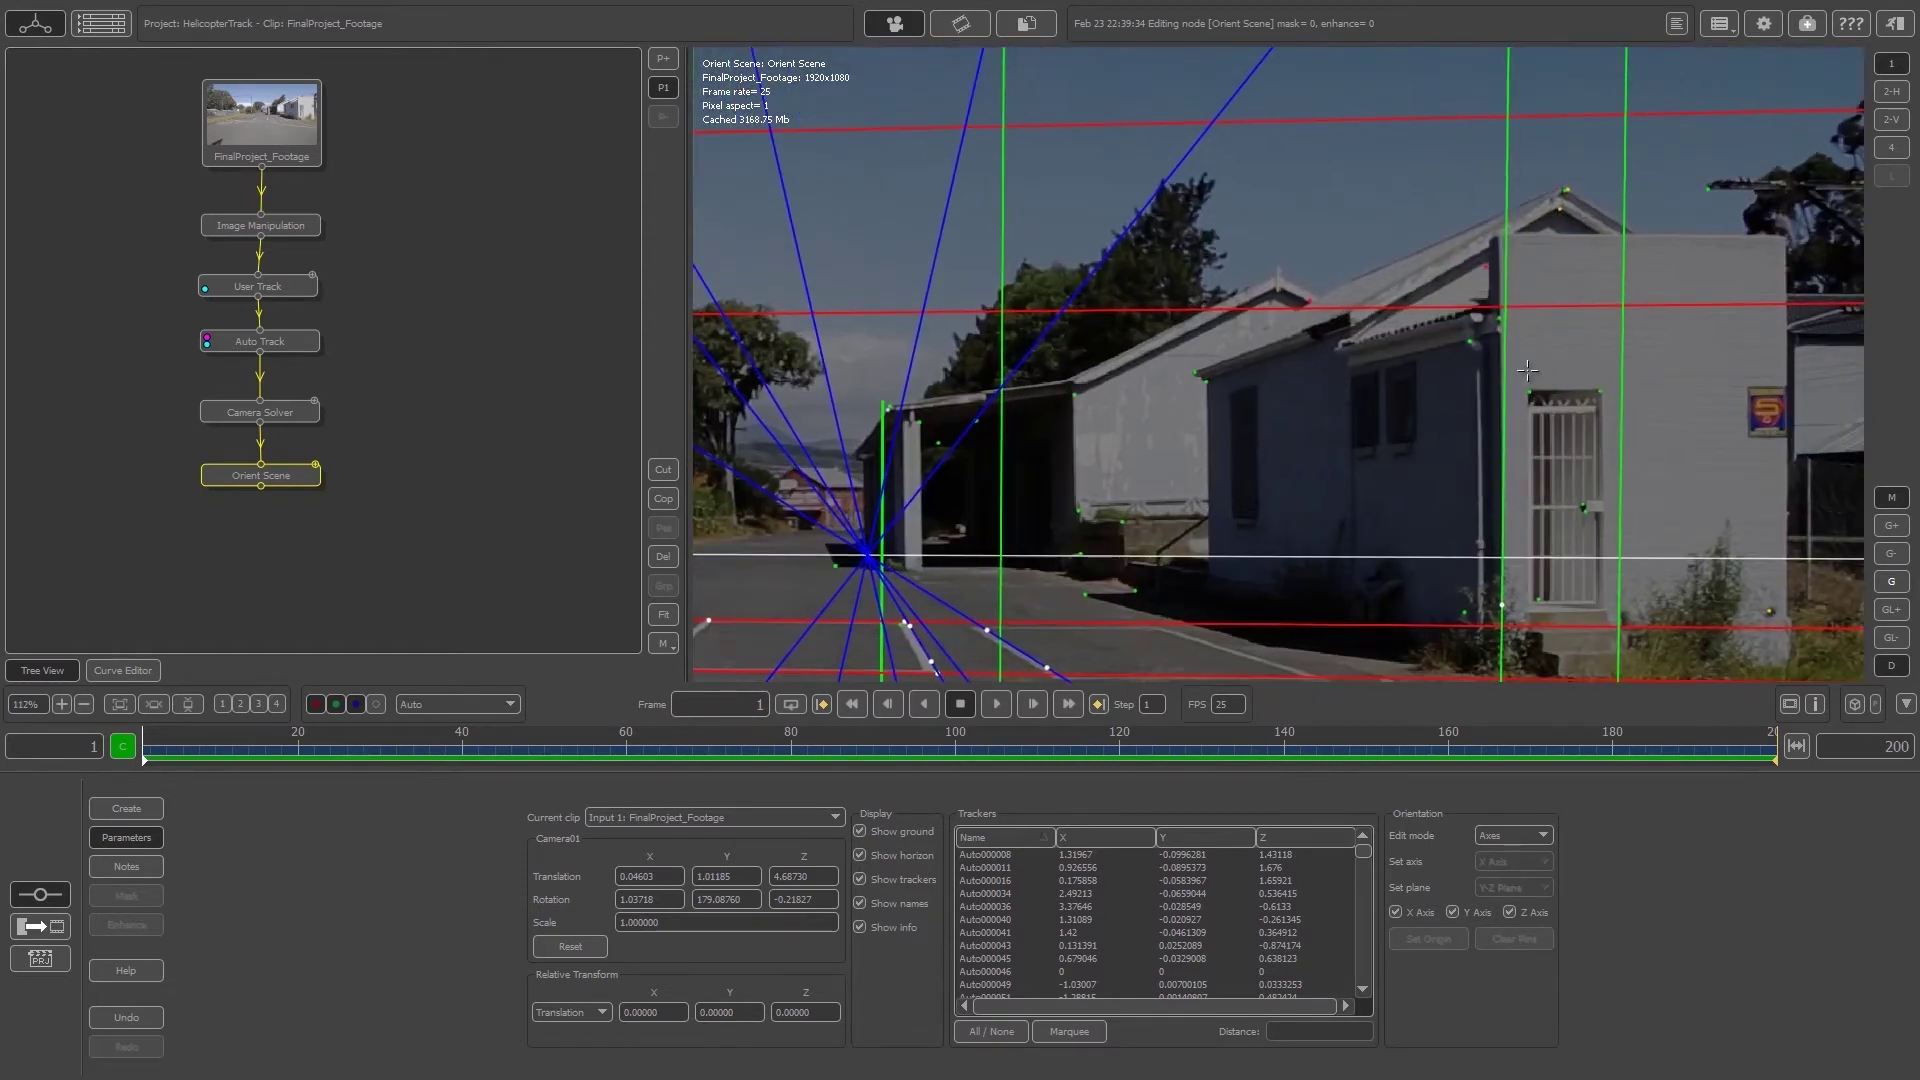
pyautogui.moveTo(1503, 239); pyautogui.dragTo(1499, 239)
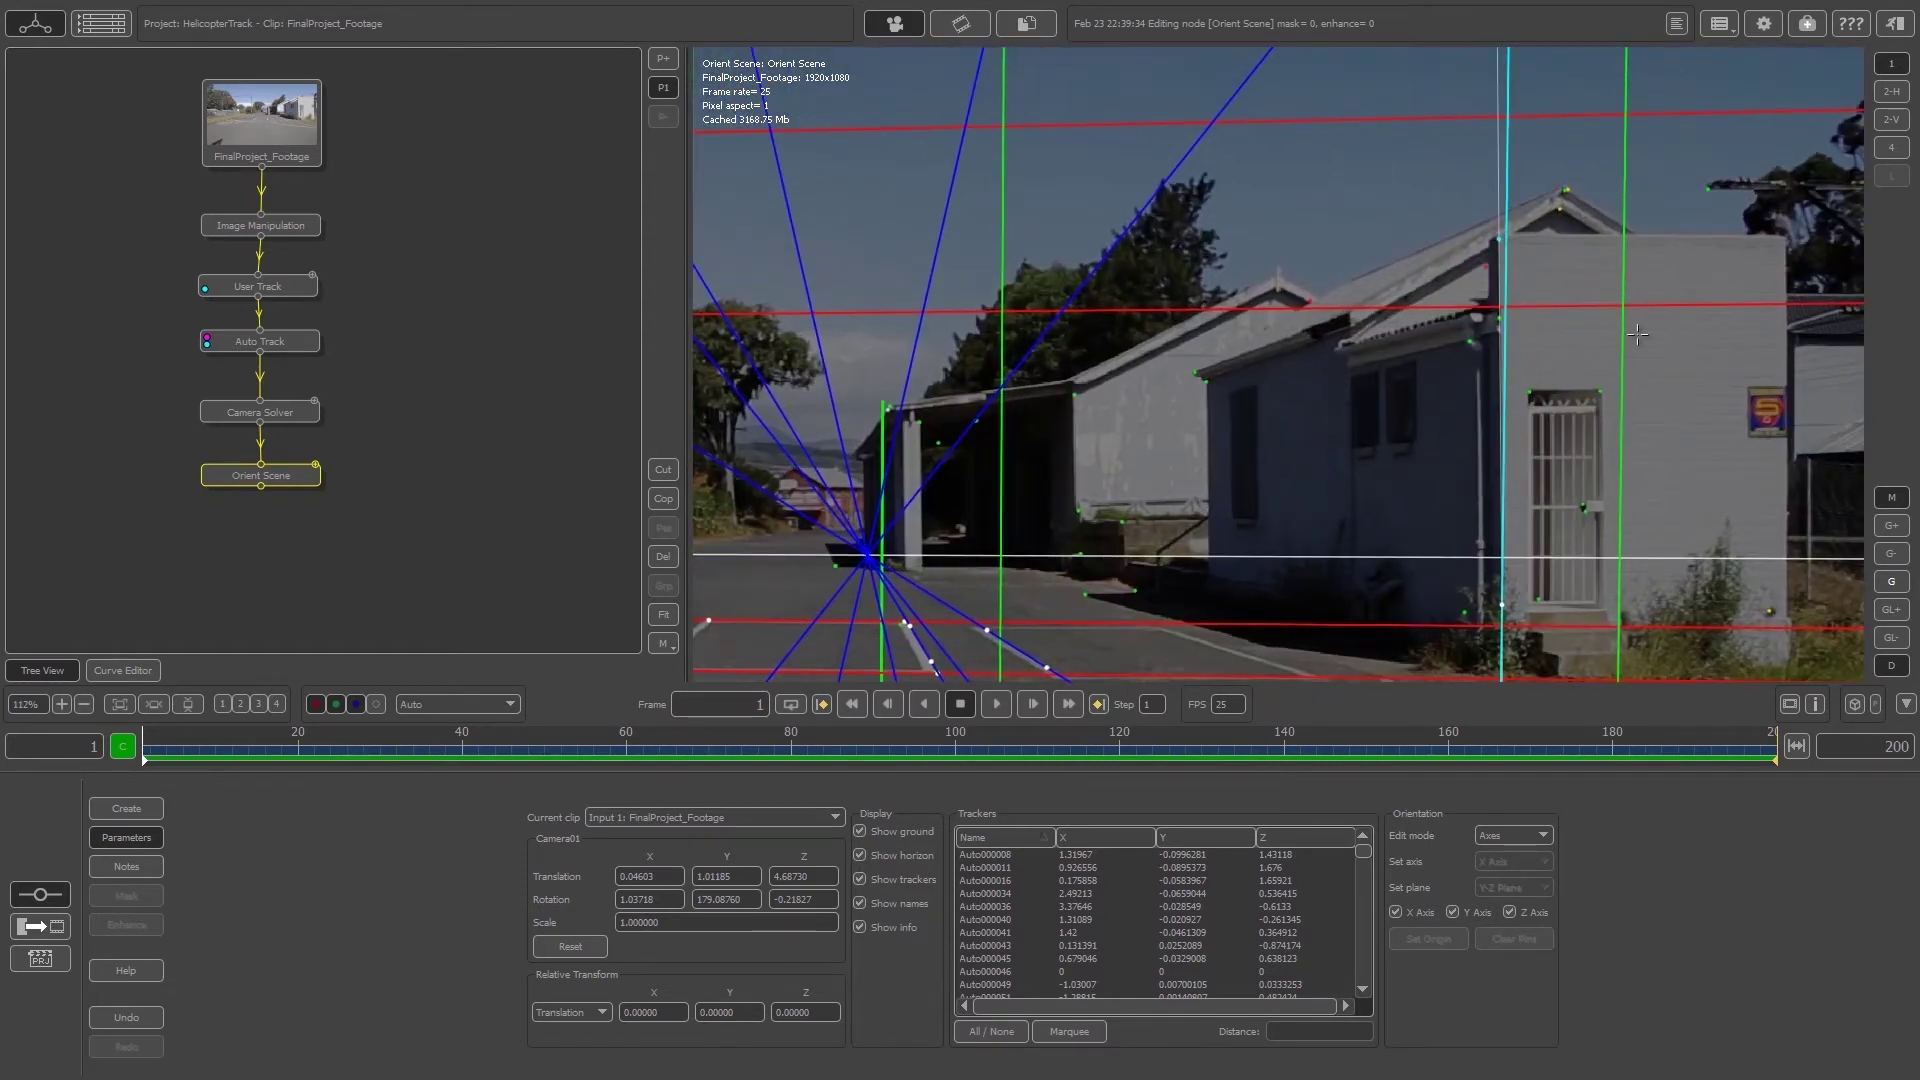
pyautogui.moveTo(1626, 197); pyautogui.dragTo(1783, 239)
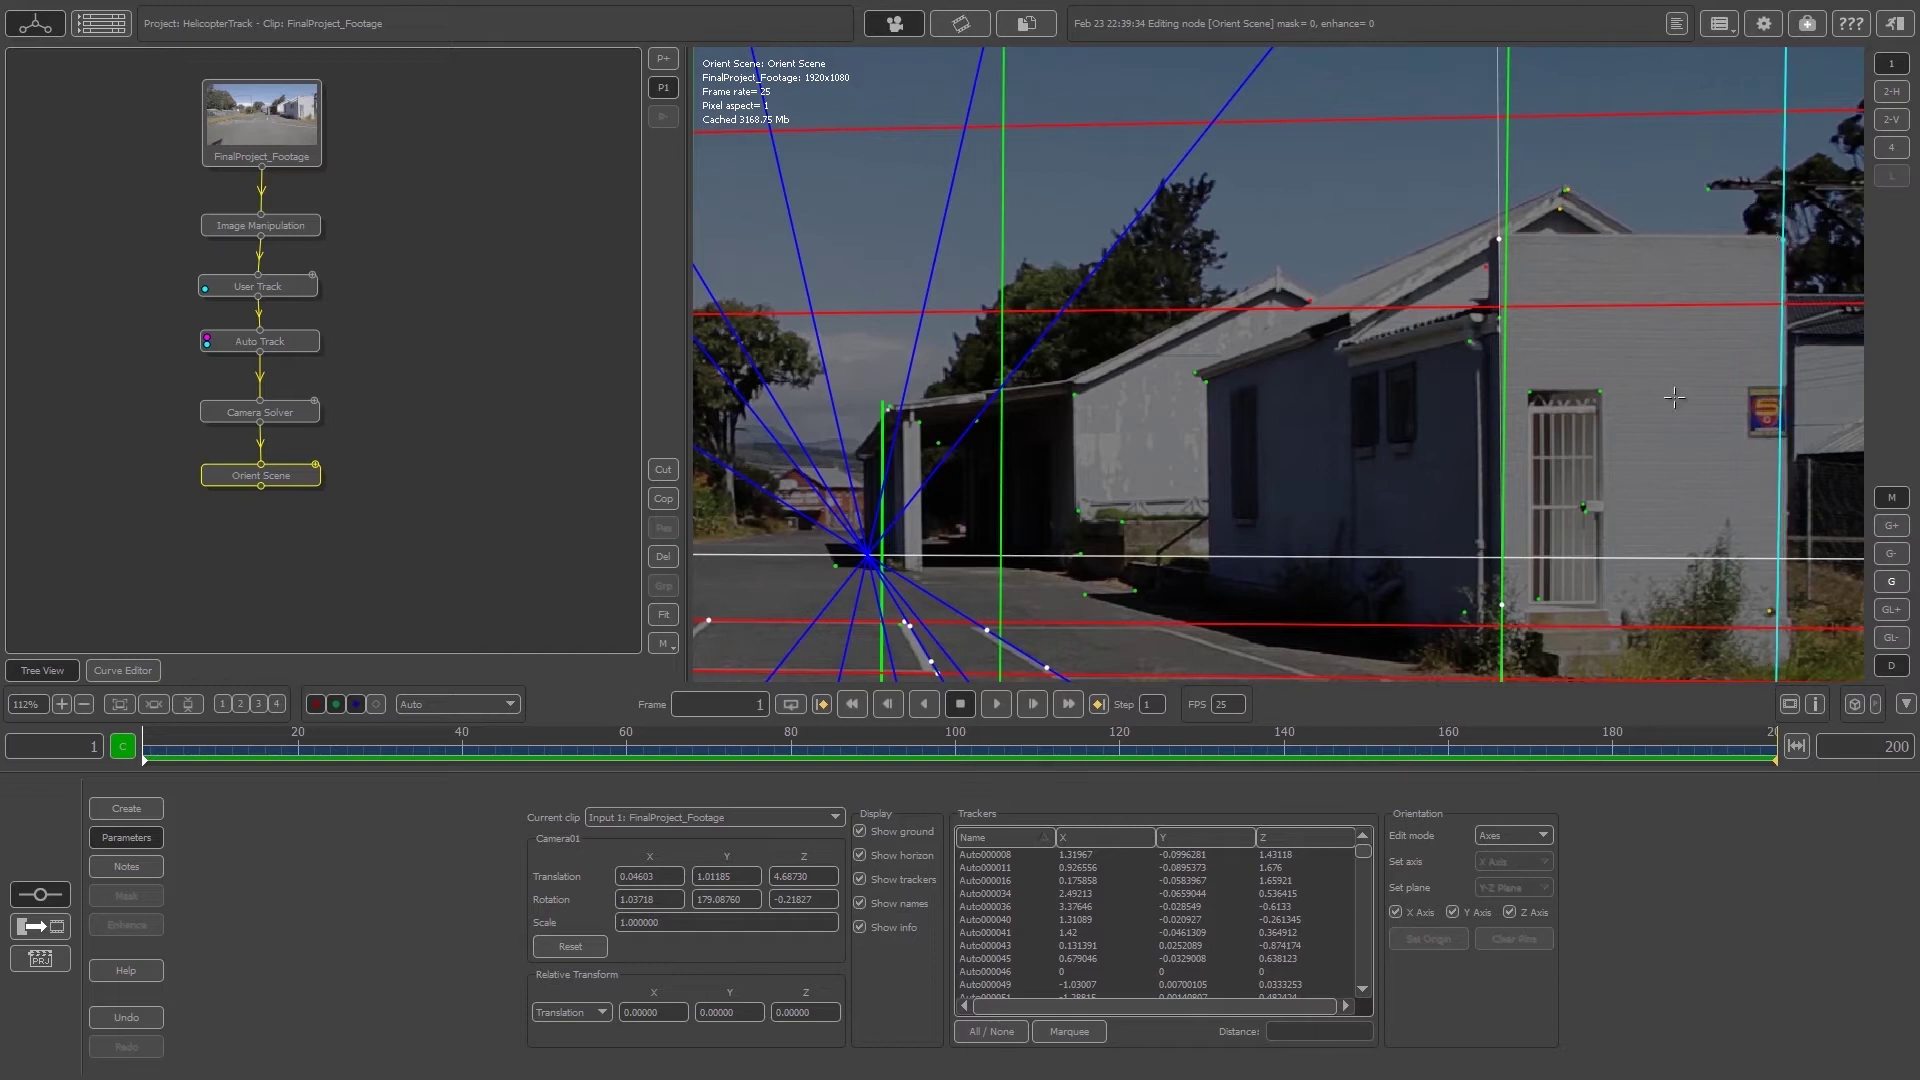
pyautogui.moveTo(1674, 397); pyautogui.dragTo(1540, 208, button='middle')
pyautogui.moveTo(1645, 406); pyautogui.dragTo(1655, 409)
pyautogui.moveTo(995, 468); pyautogui.dragTo(1193, 424, button='middle')
pyautogui.scroll(-1, 1193, 424)
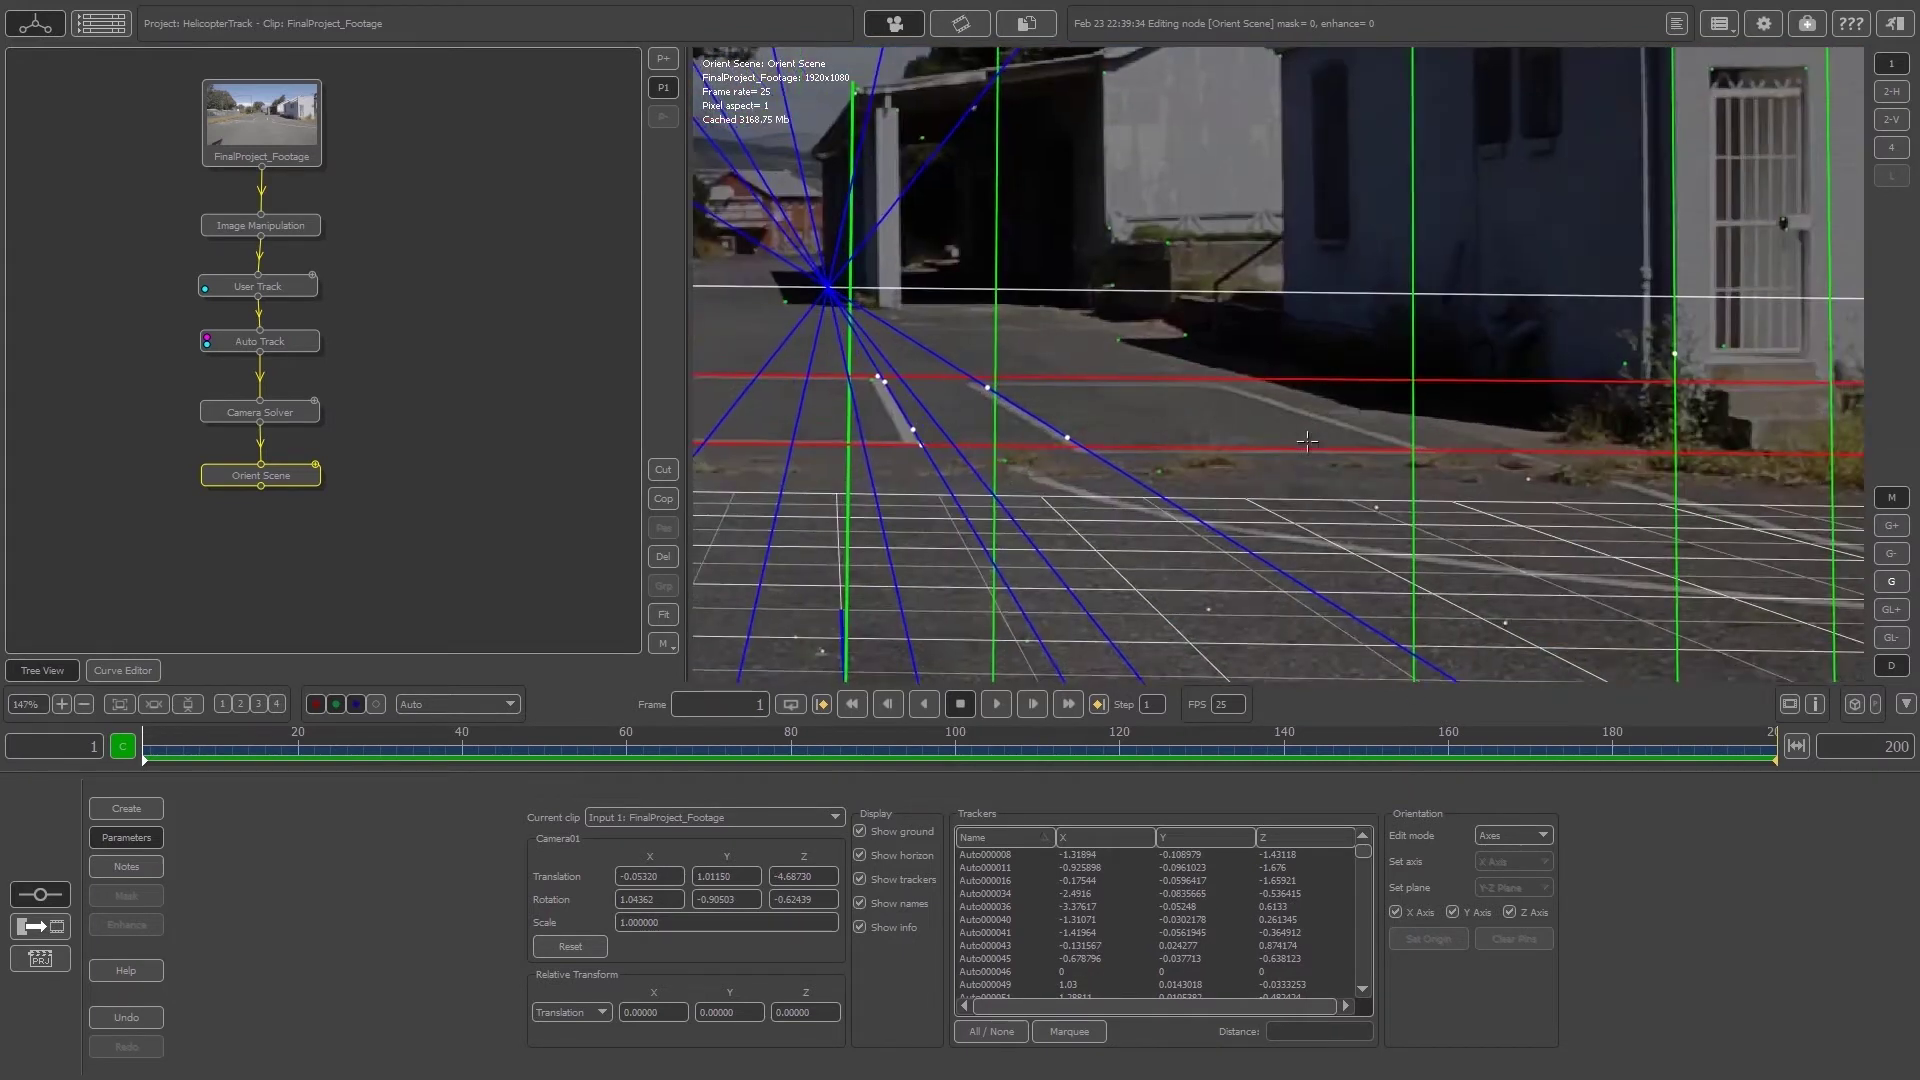
pyautogui.scroll(-5, 1312, 395)
pyautogui.scroll(2, 1312, 395)
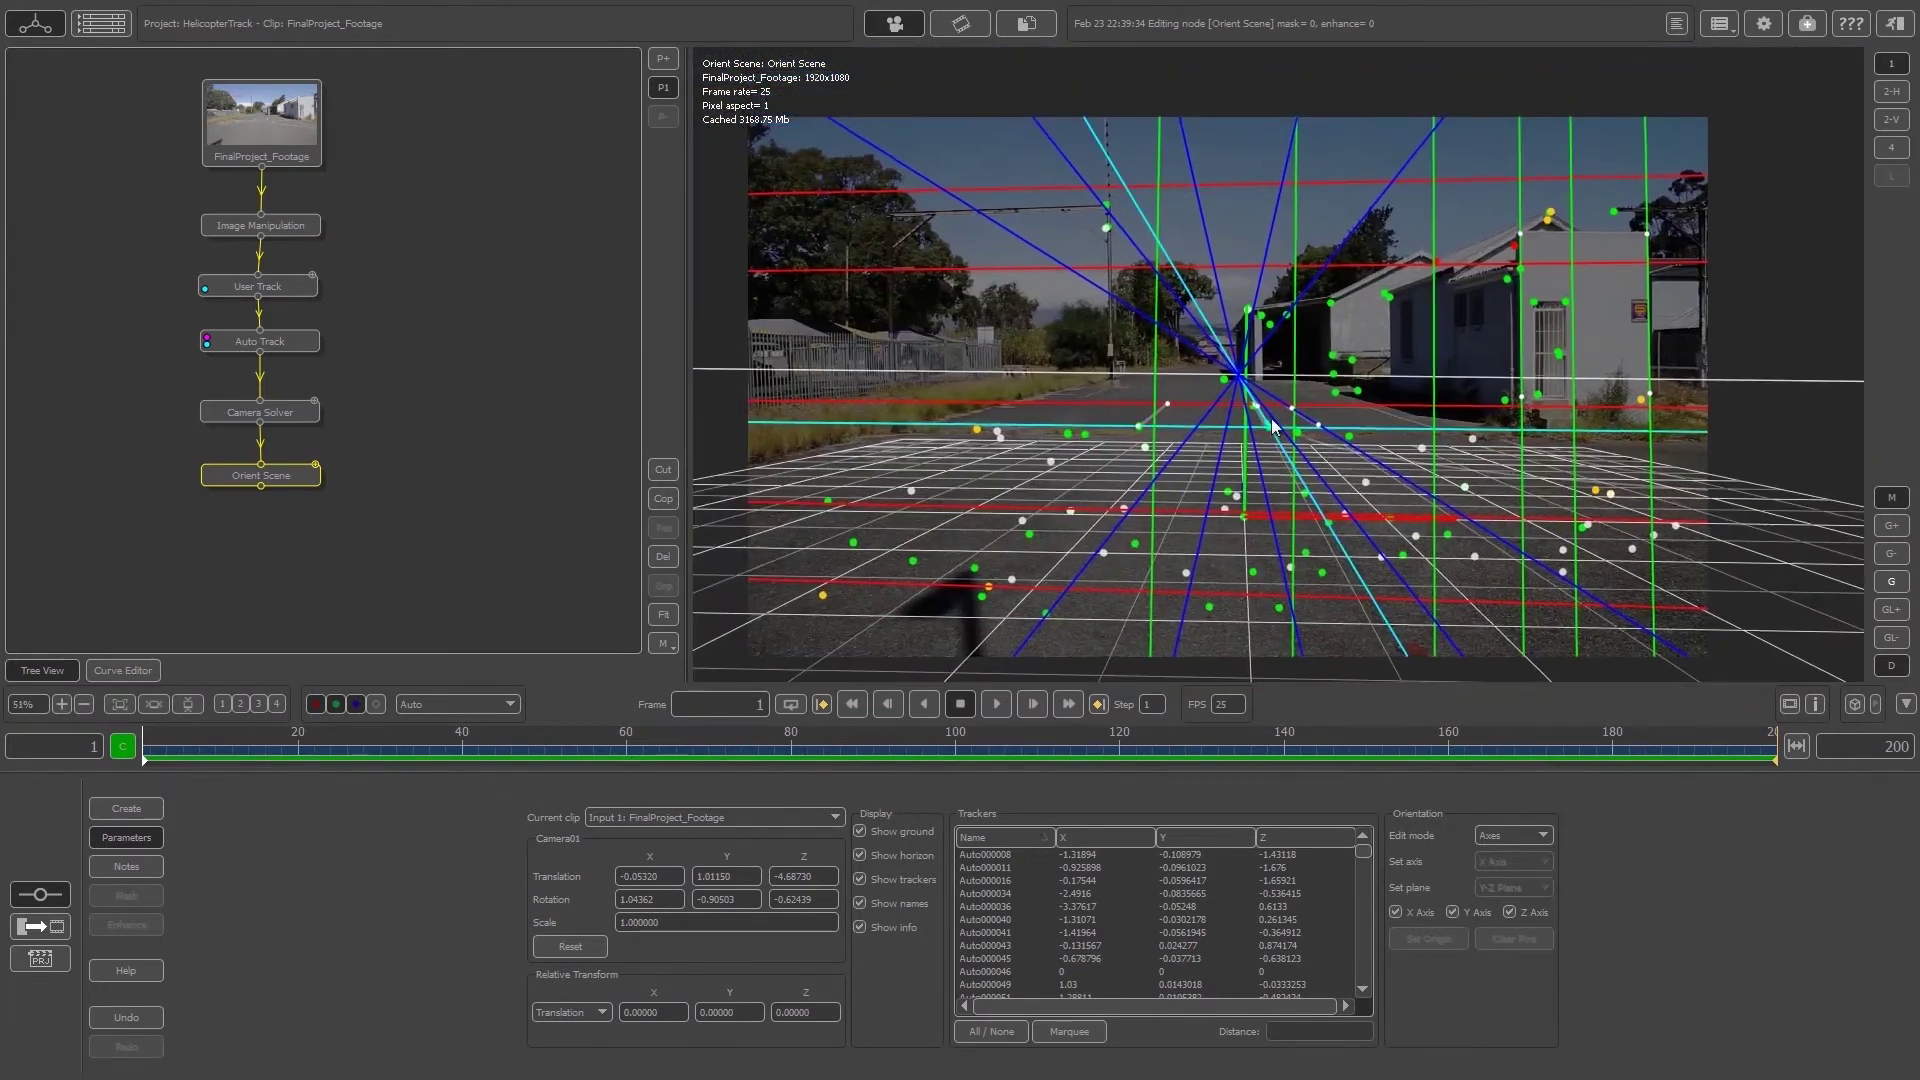
pyautogui.moveTo(1298, 397); pyautogui.dragTo(1326, 394, button='middle')
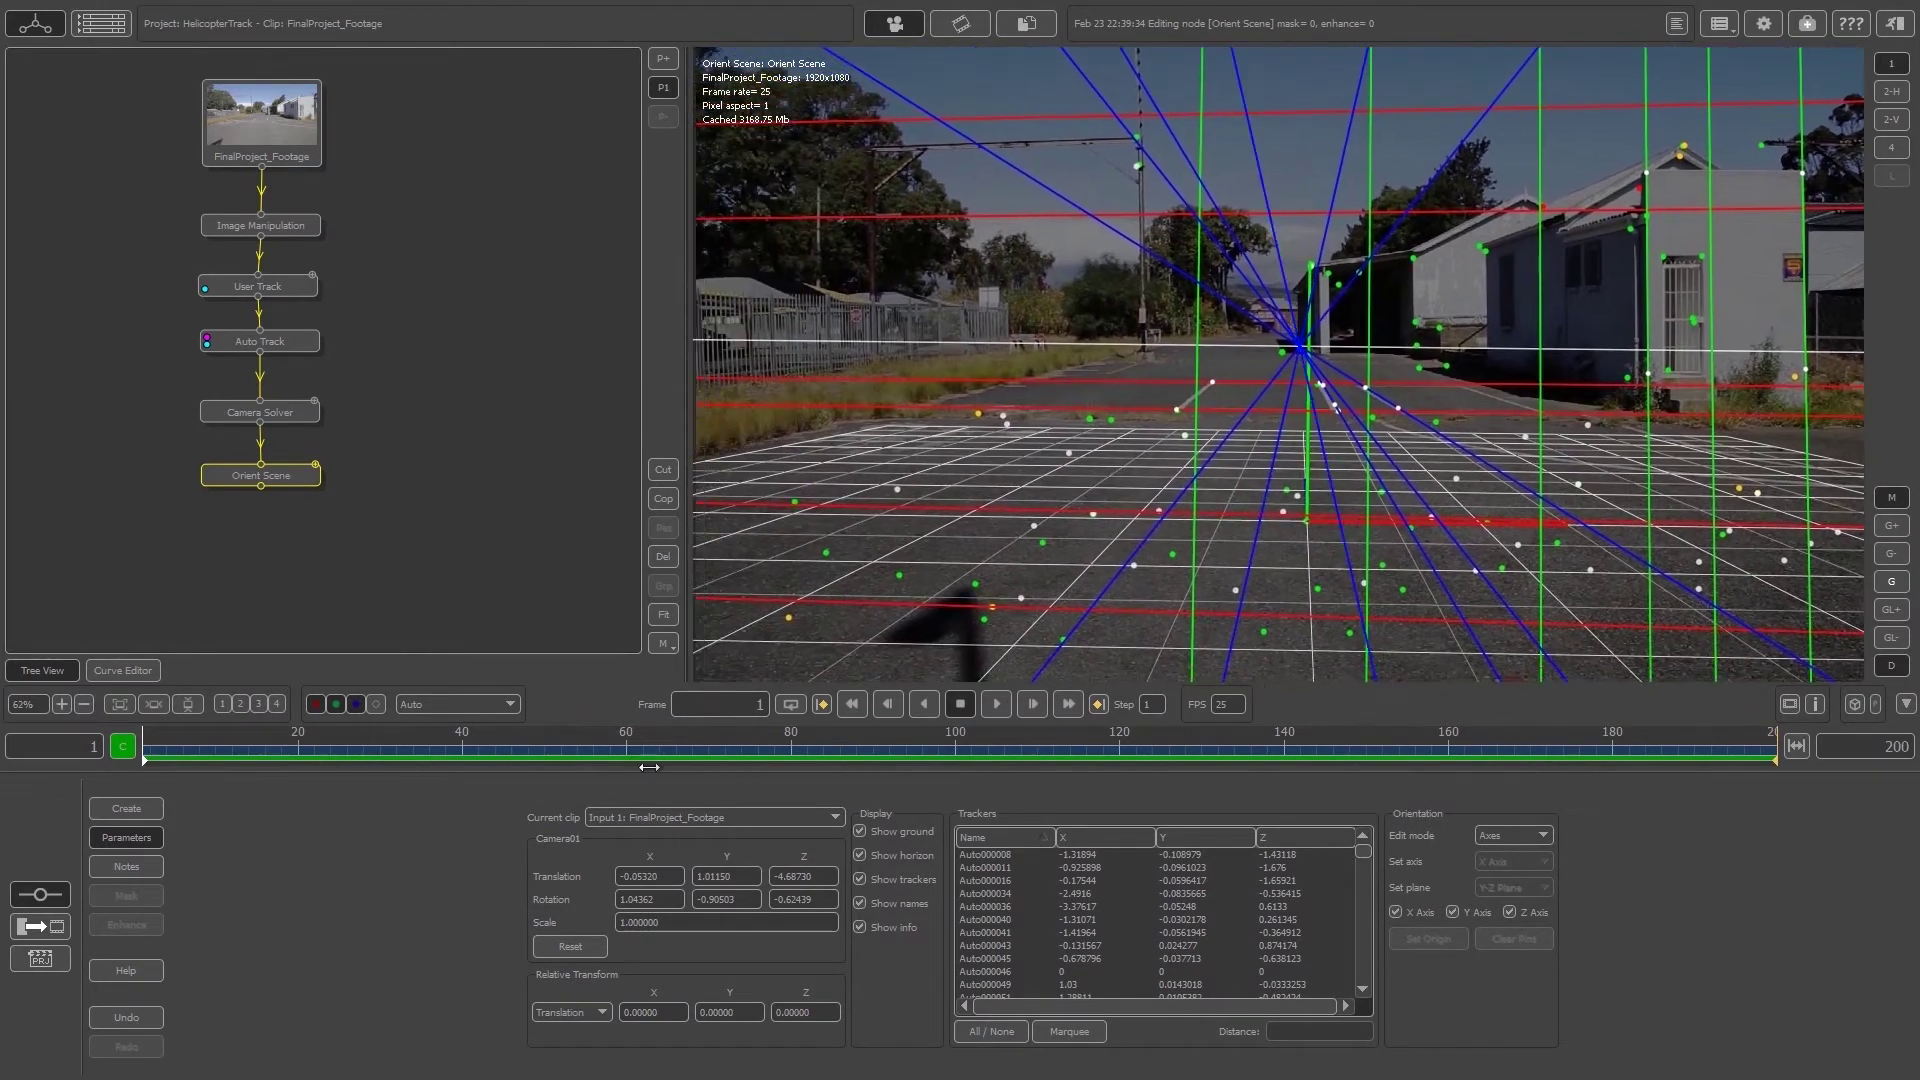
# Scrub and play through the footage to check how the ground grid follows the road.
pyautogui.moveTo(150, 750); pyautogui.dragTo(1415, 753)
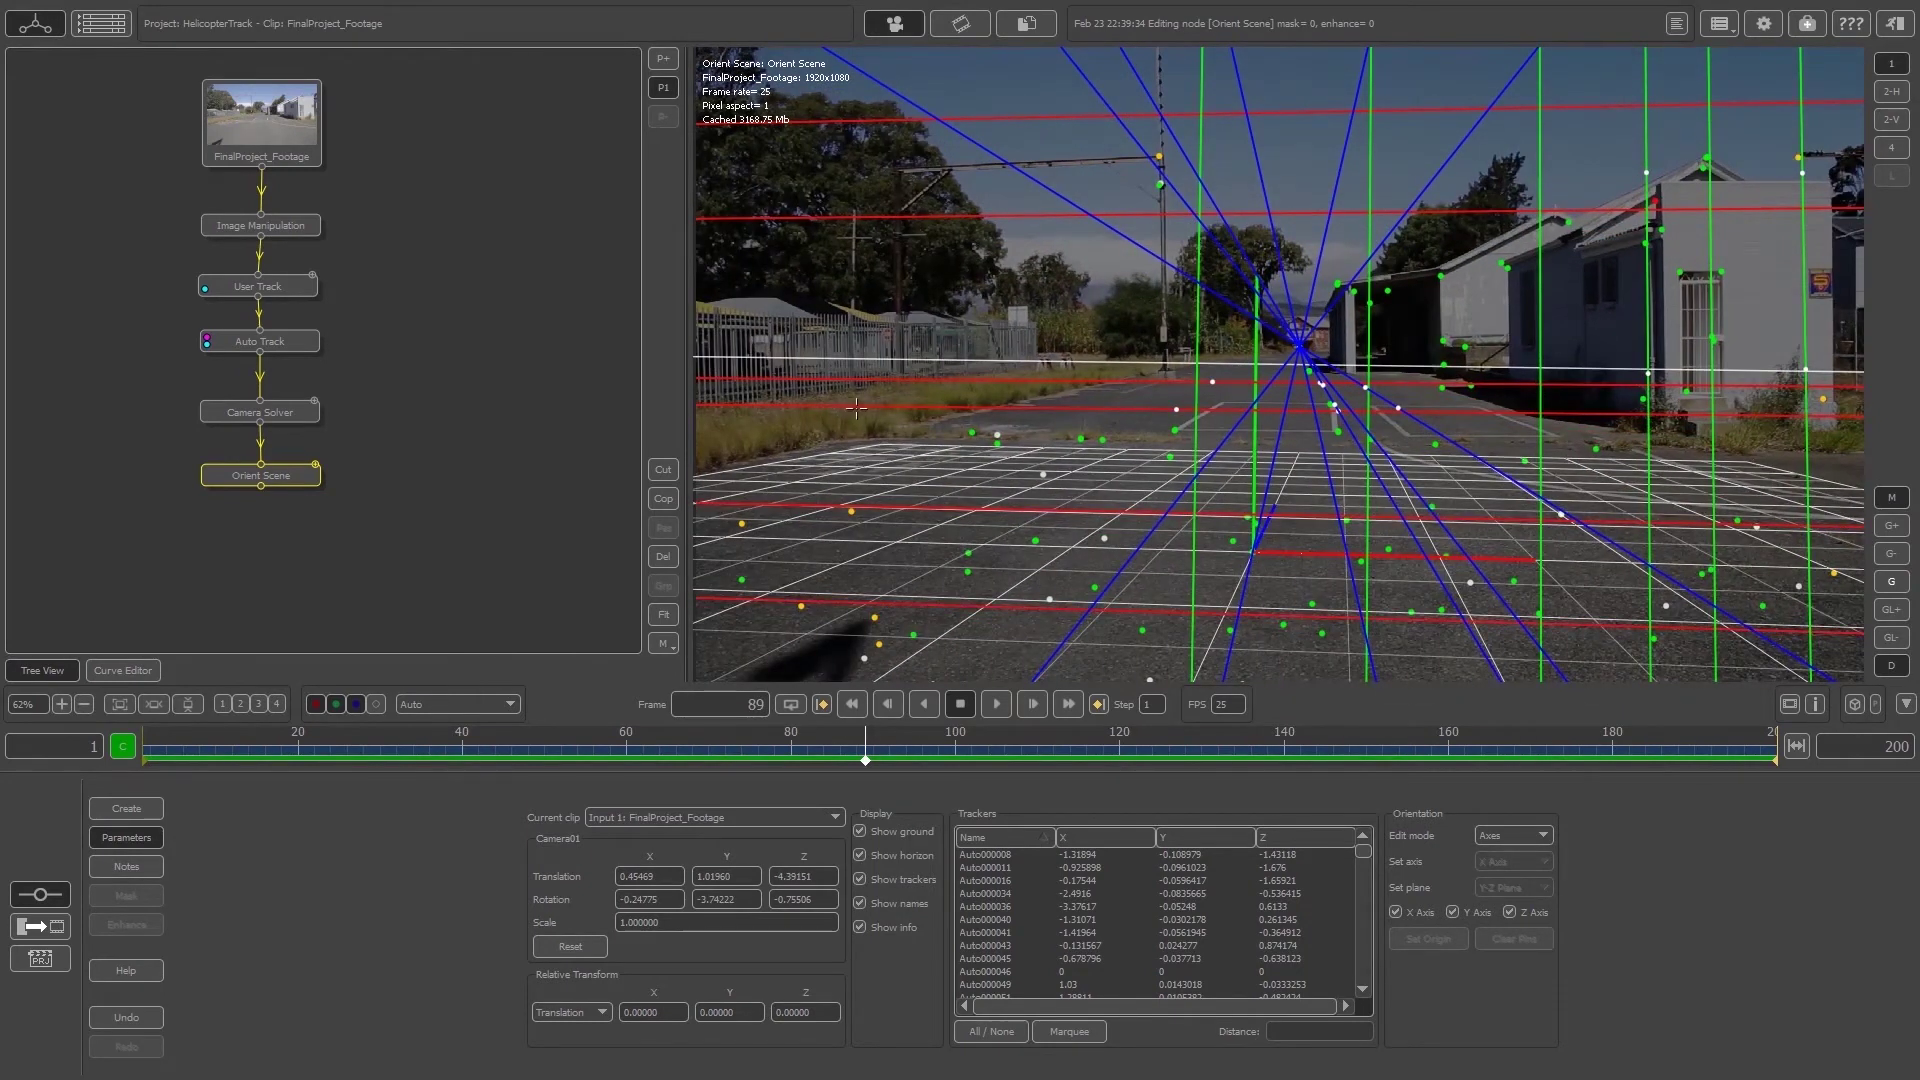
pyautogui.press('space')
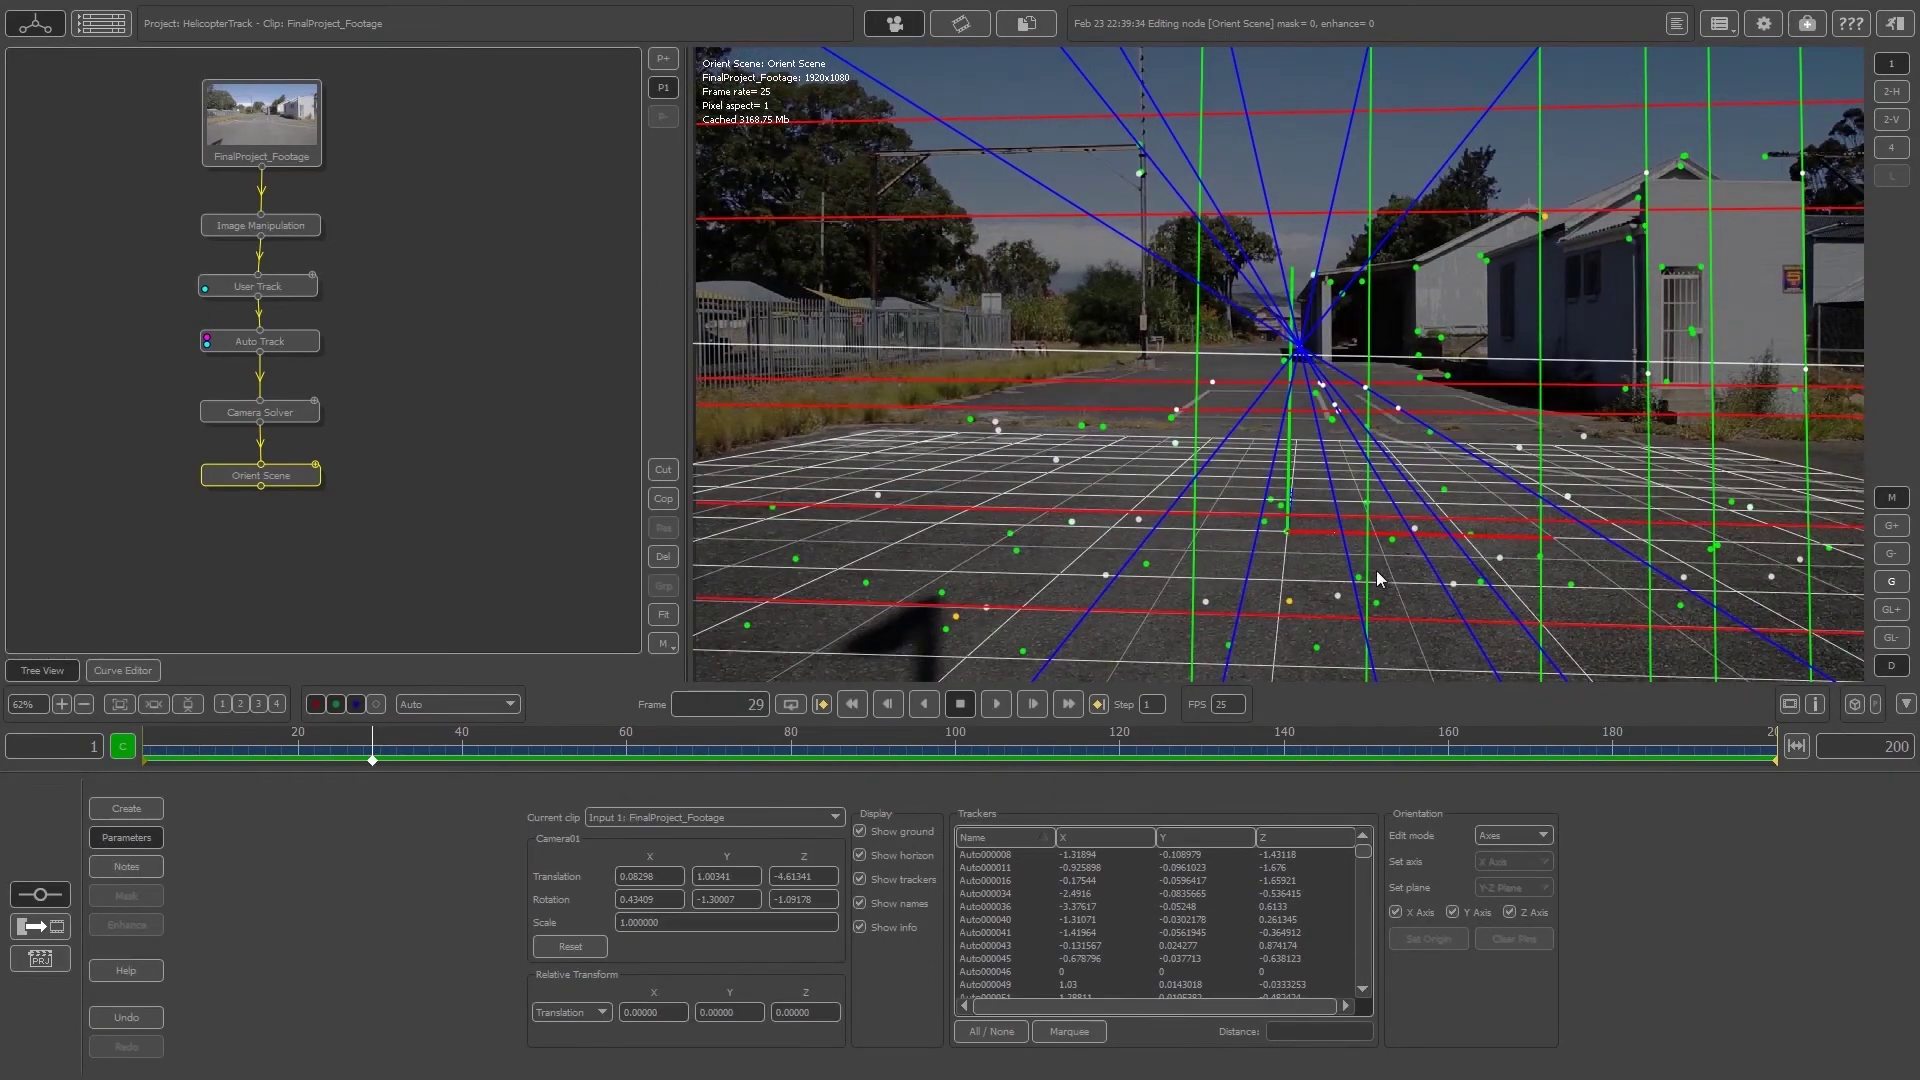
pyautogui.click(1380, 611)
# Hide the X, Y and Z axis lines and the horizon, and play the clip to examine the ground grid.
pyautogui.click(1396, 912)
pyautogui.click(1452, 912)
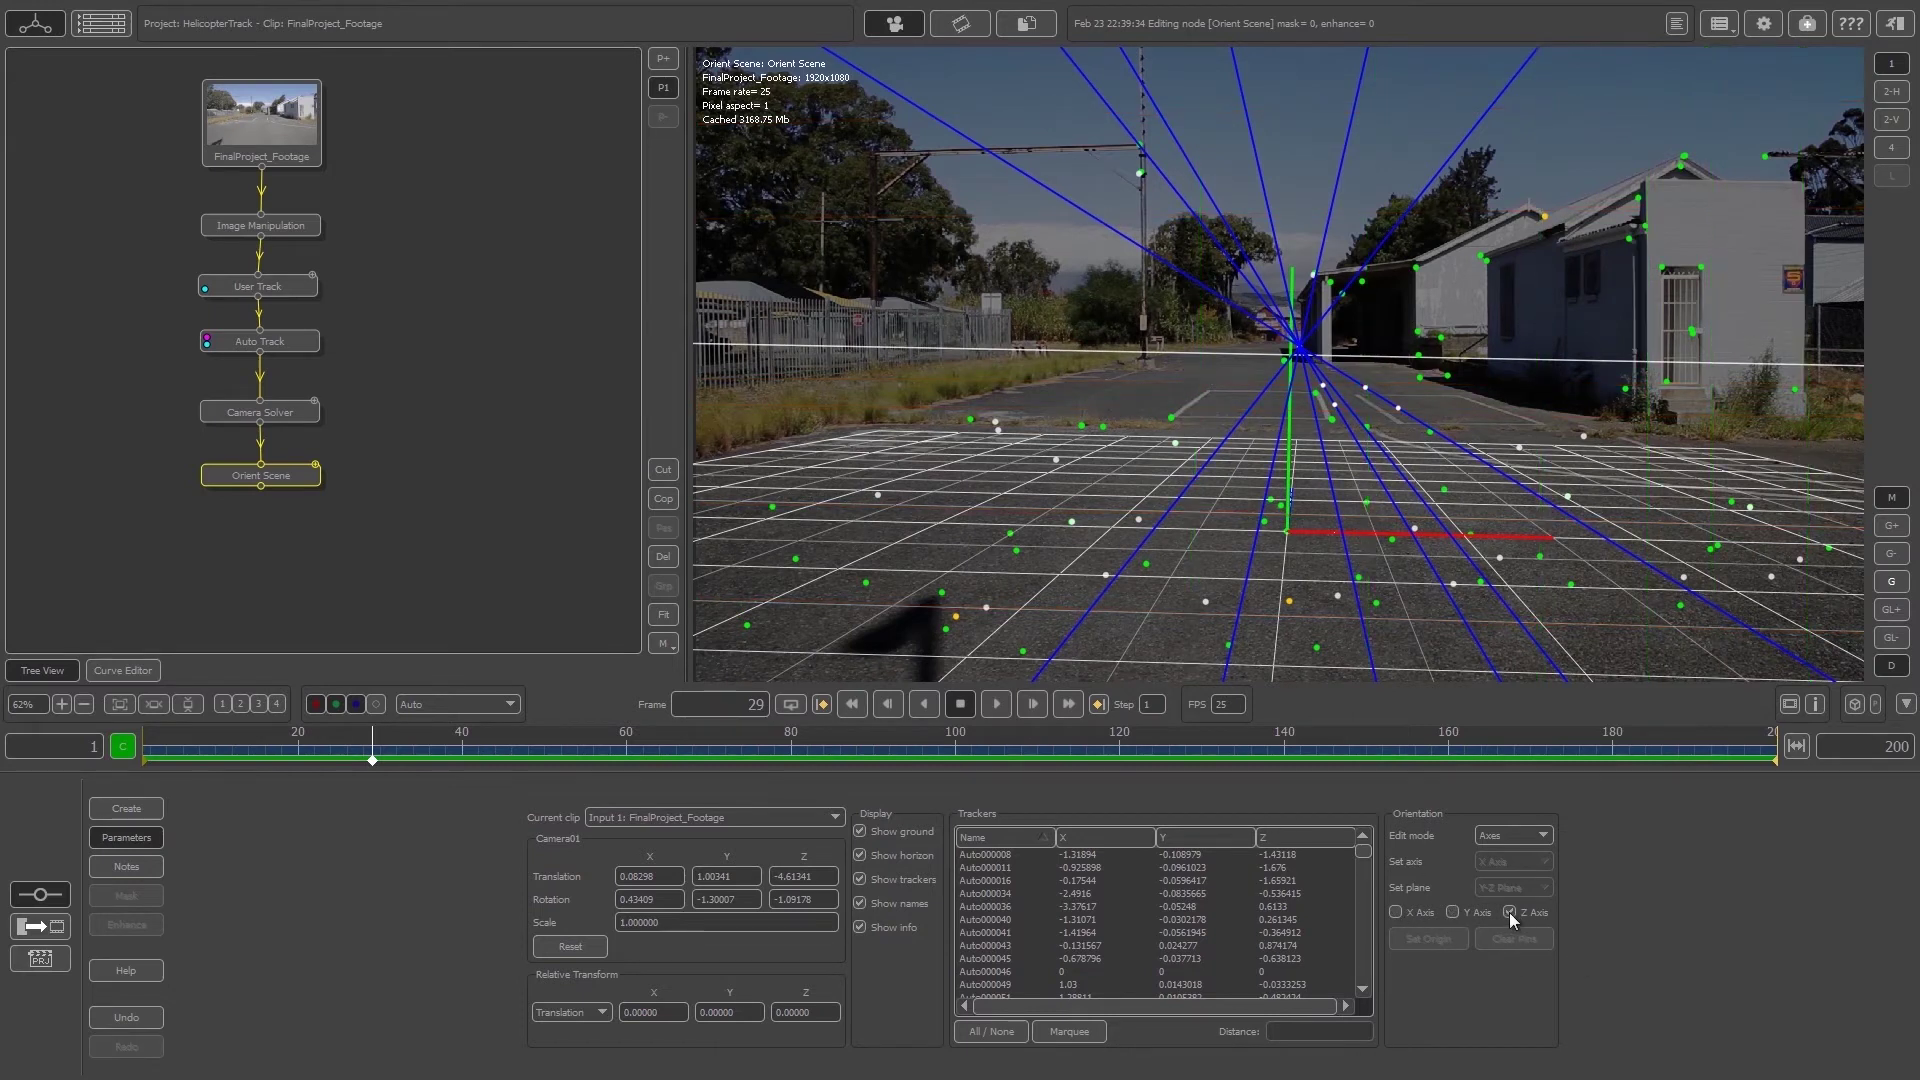
pyautogui.click(1509, 912)
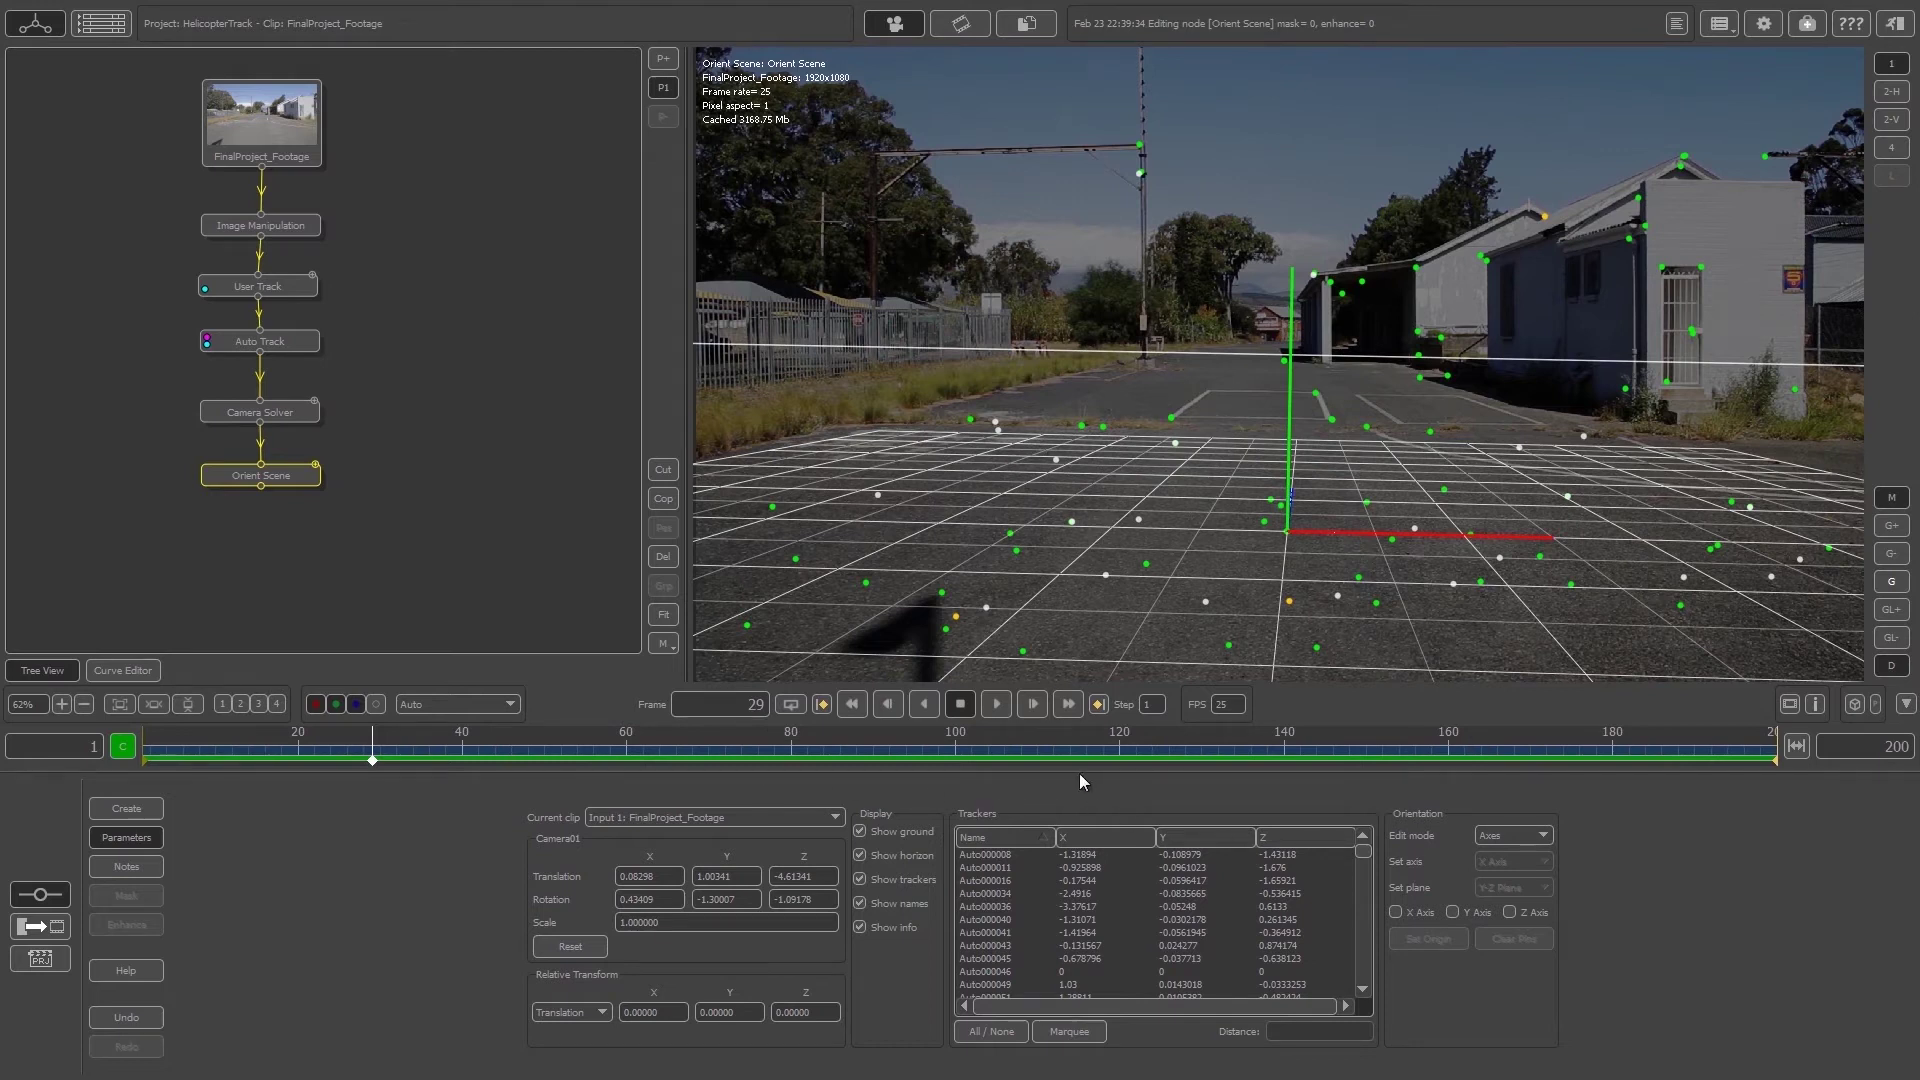
pyautogui.click(858, 856)
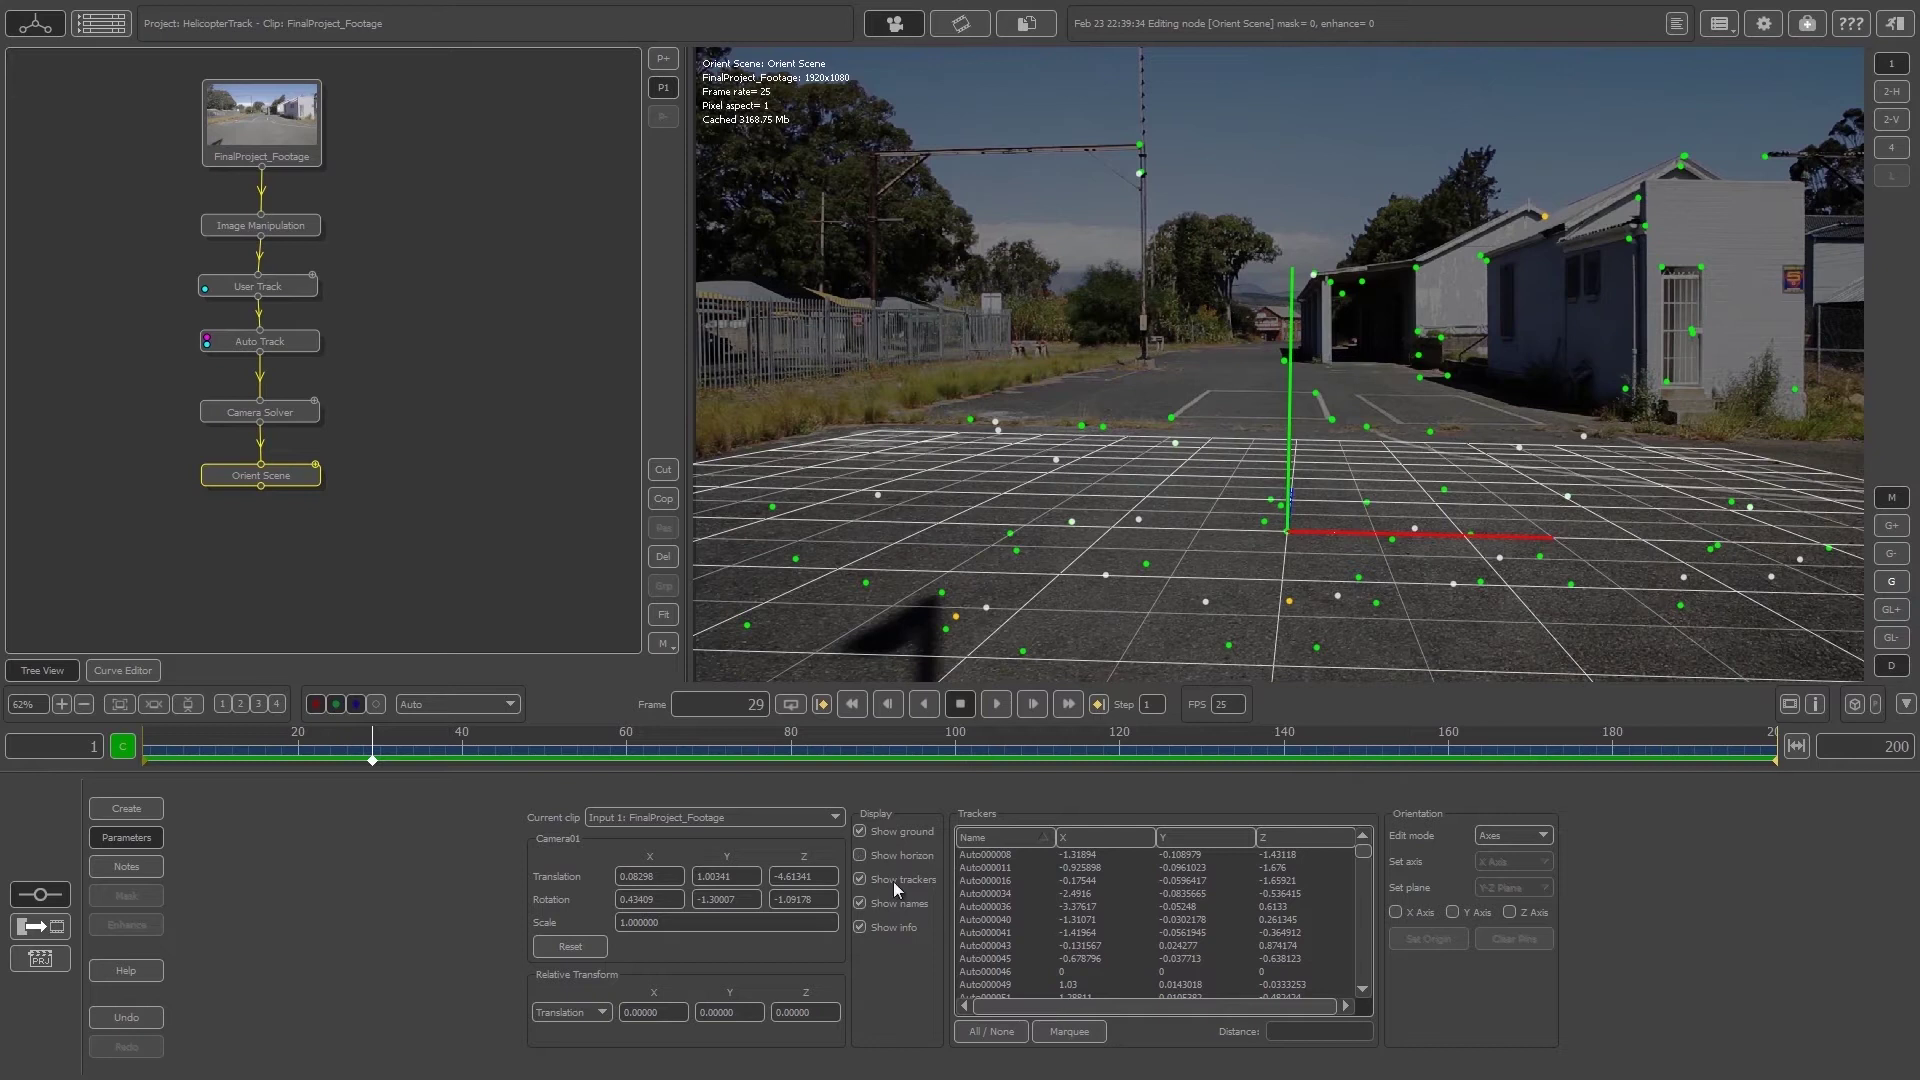
pyautogui.press('space')
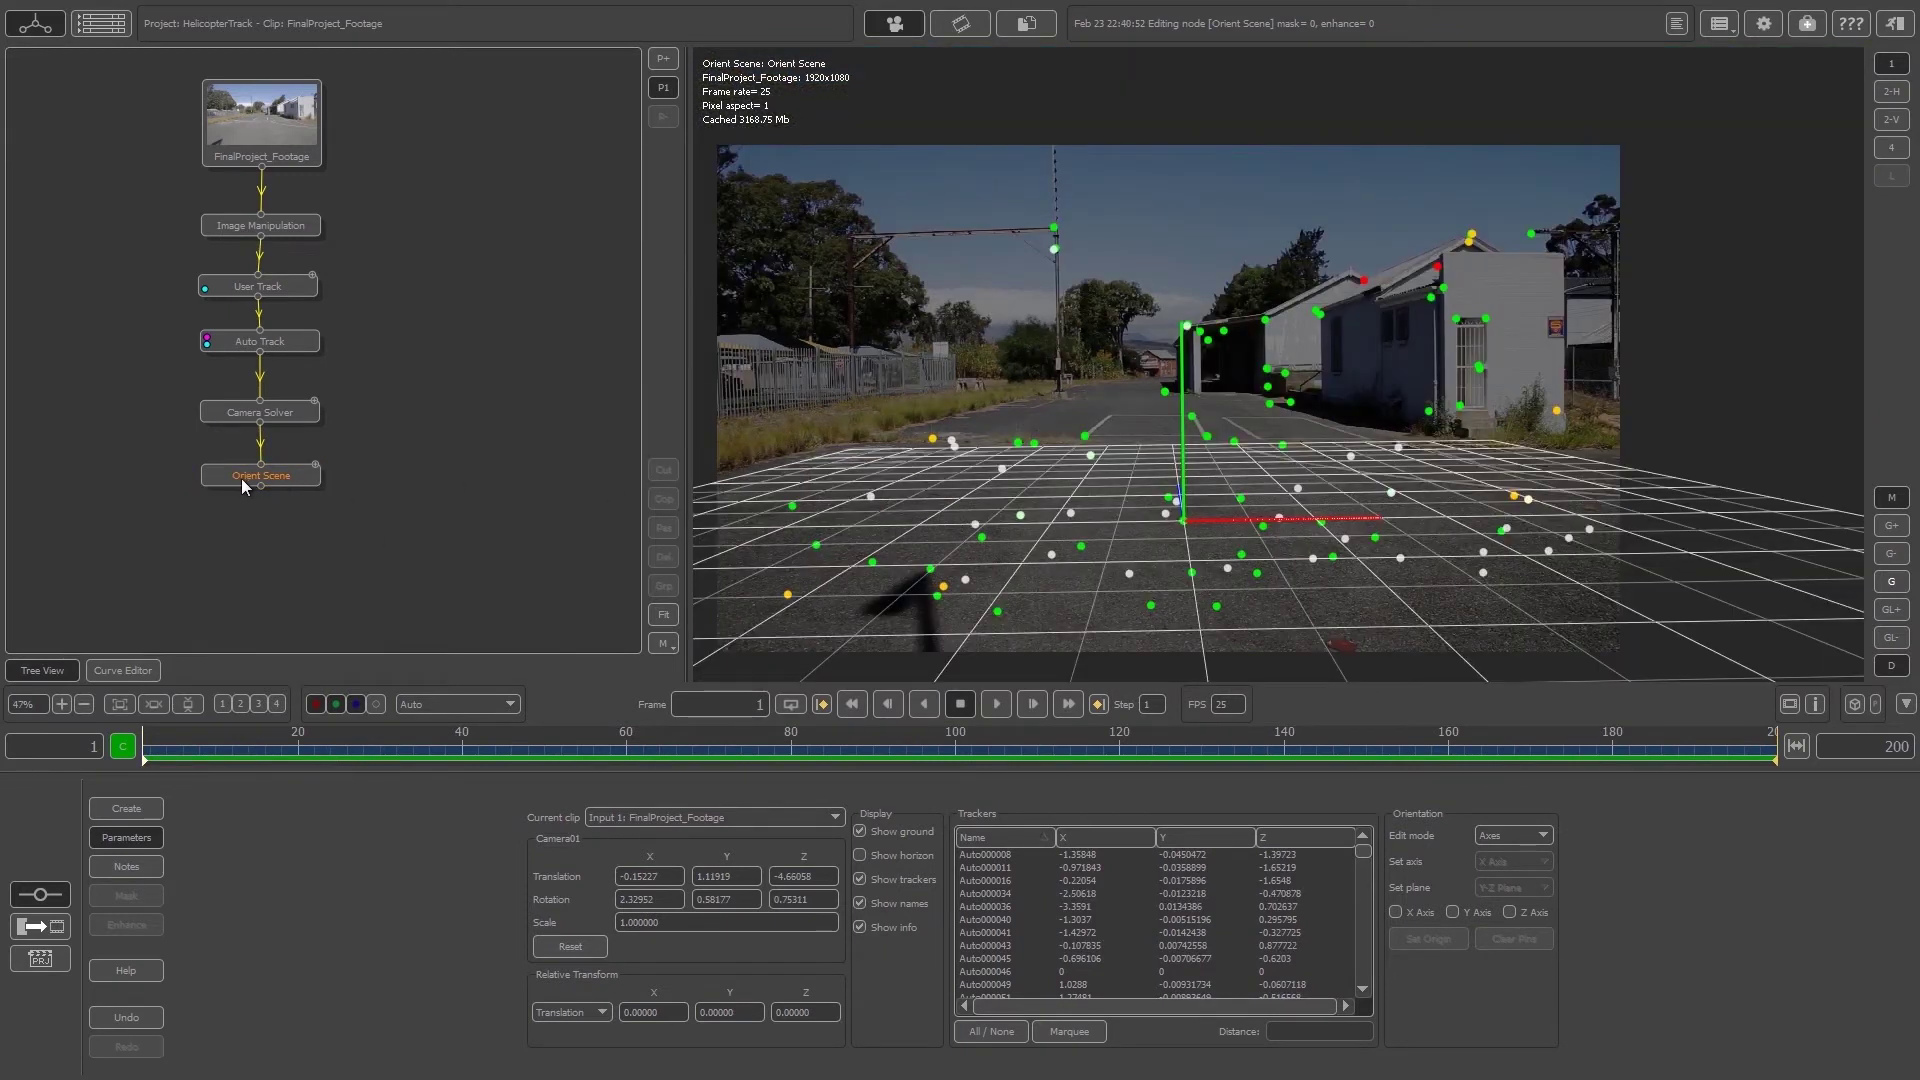
# Add a Test Object node below the Orient Scene node and connect the two.
pyautogui.rightClick(281, 480)
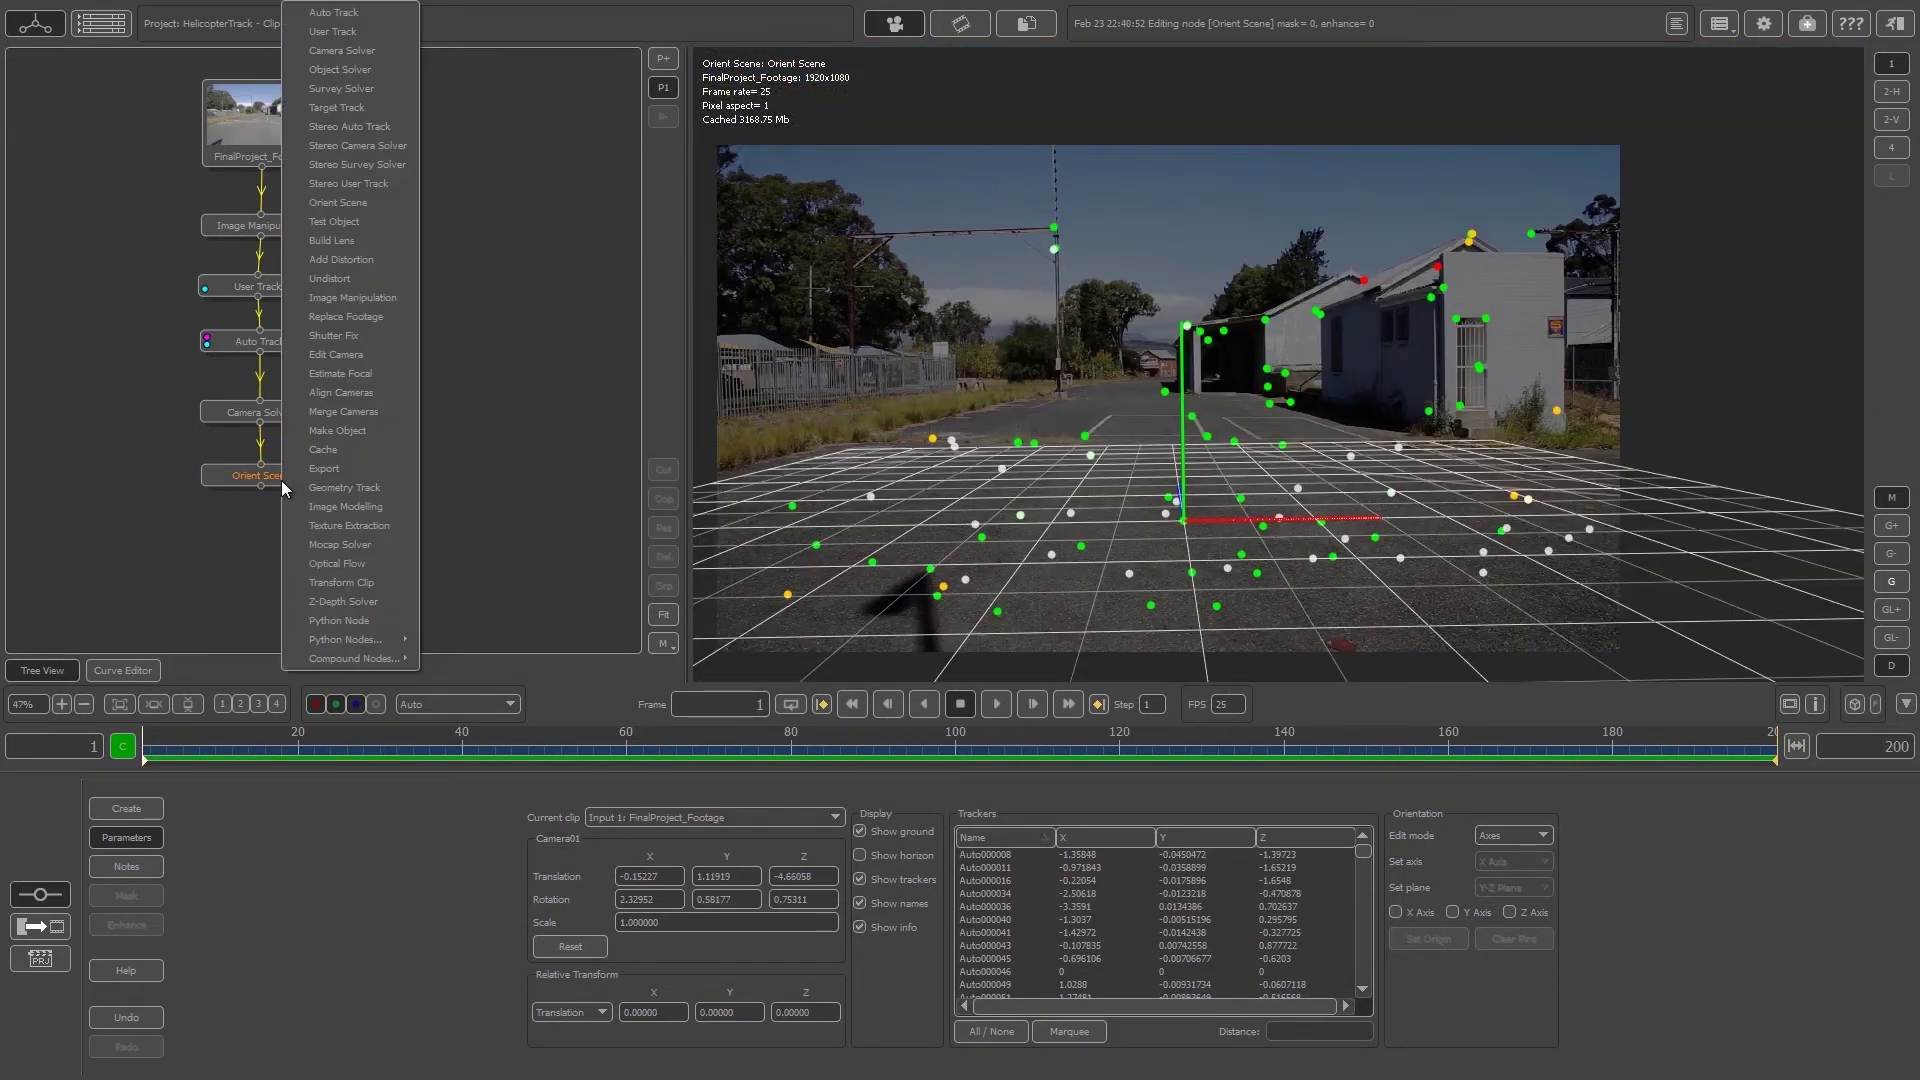
pyautogui.click(352, 222)
pyautogui.click(272, 550)
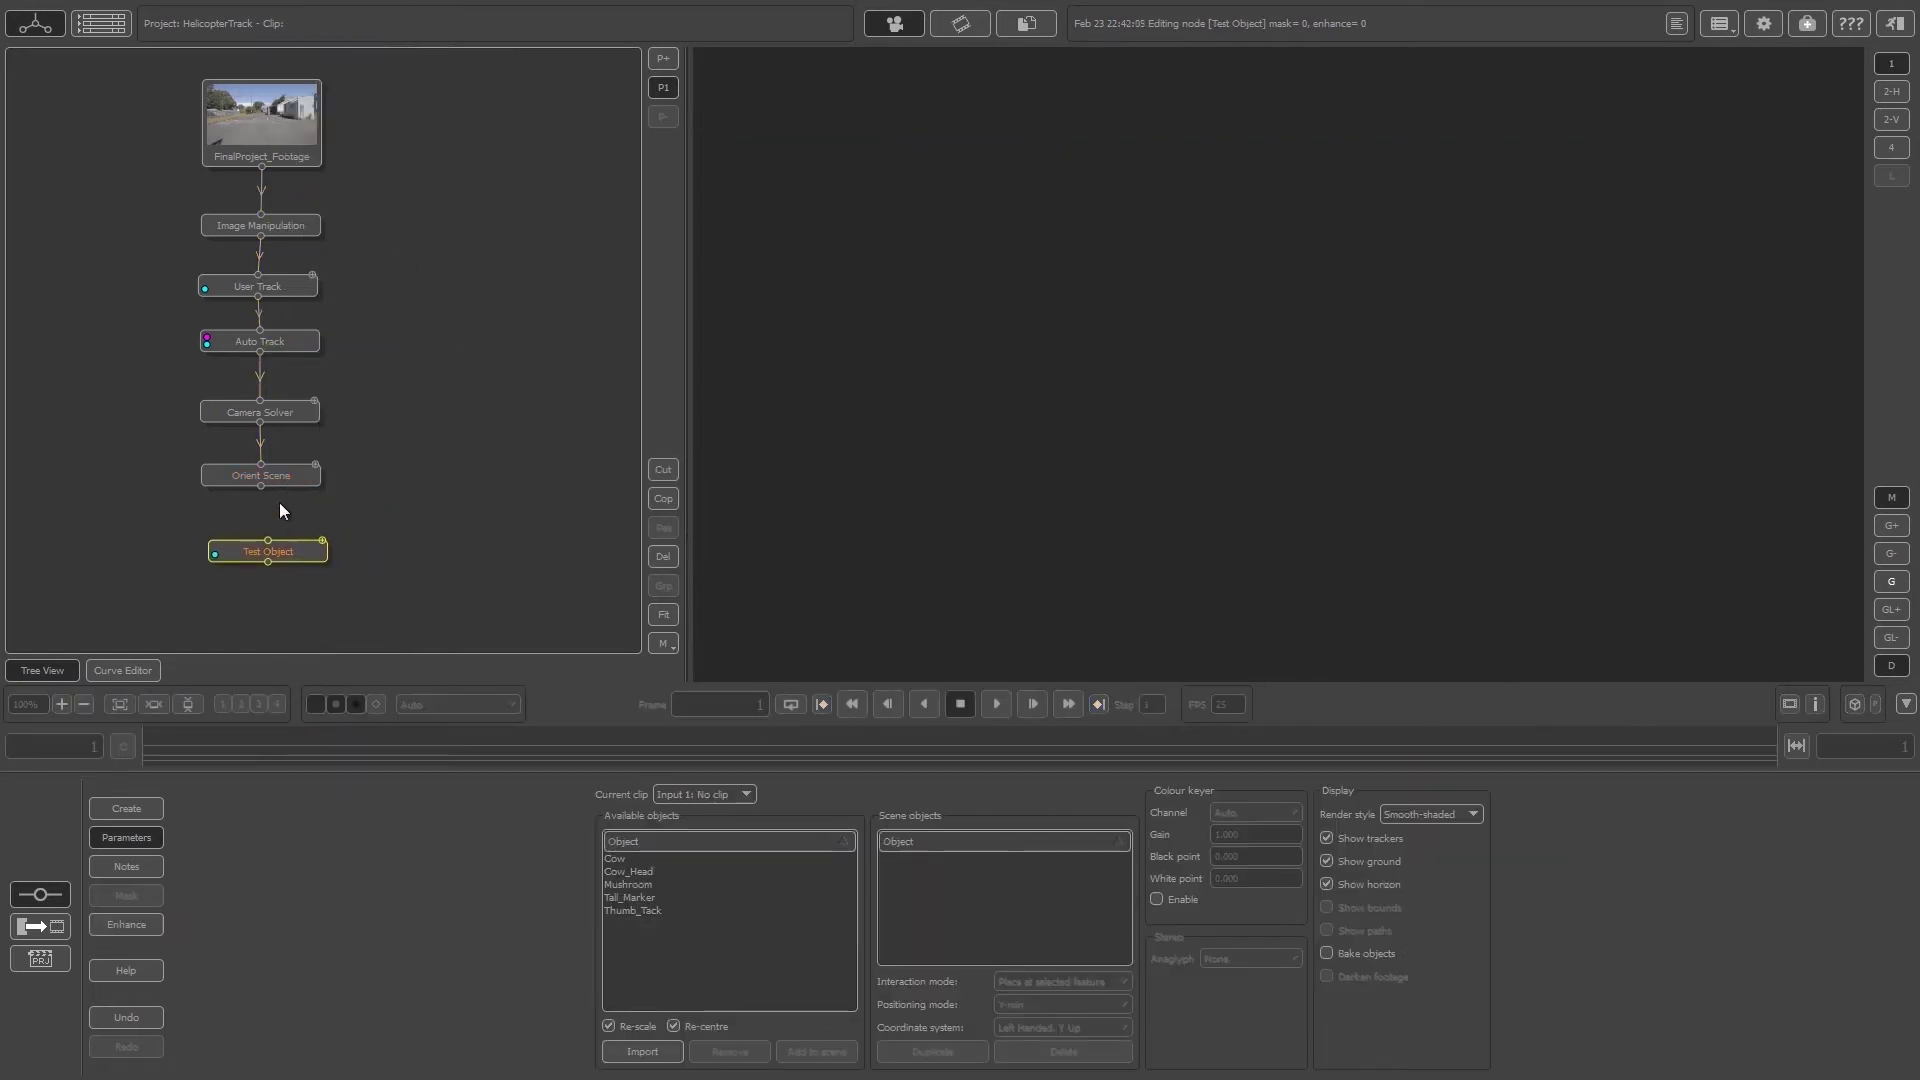
pyautogui.moveTo(273, 540); pyautogui.dragTo(266, 538)
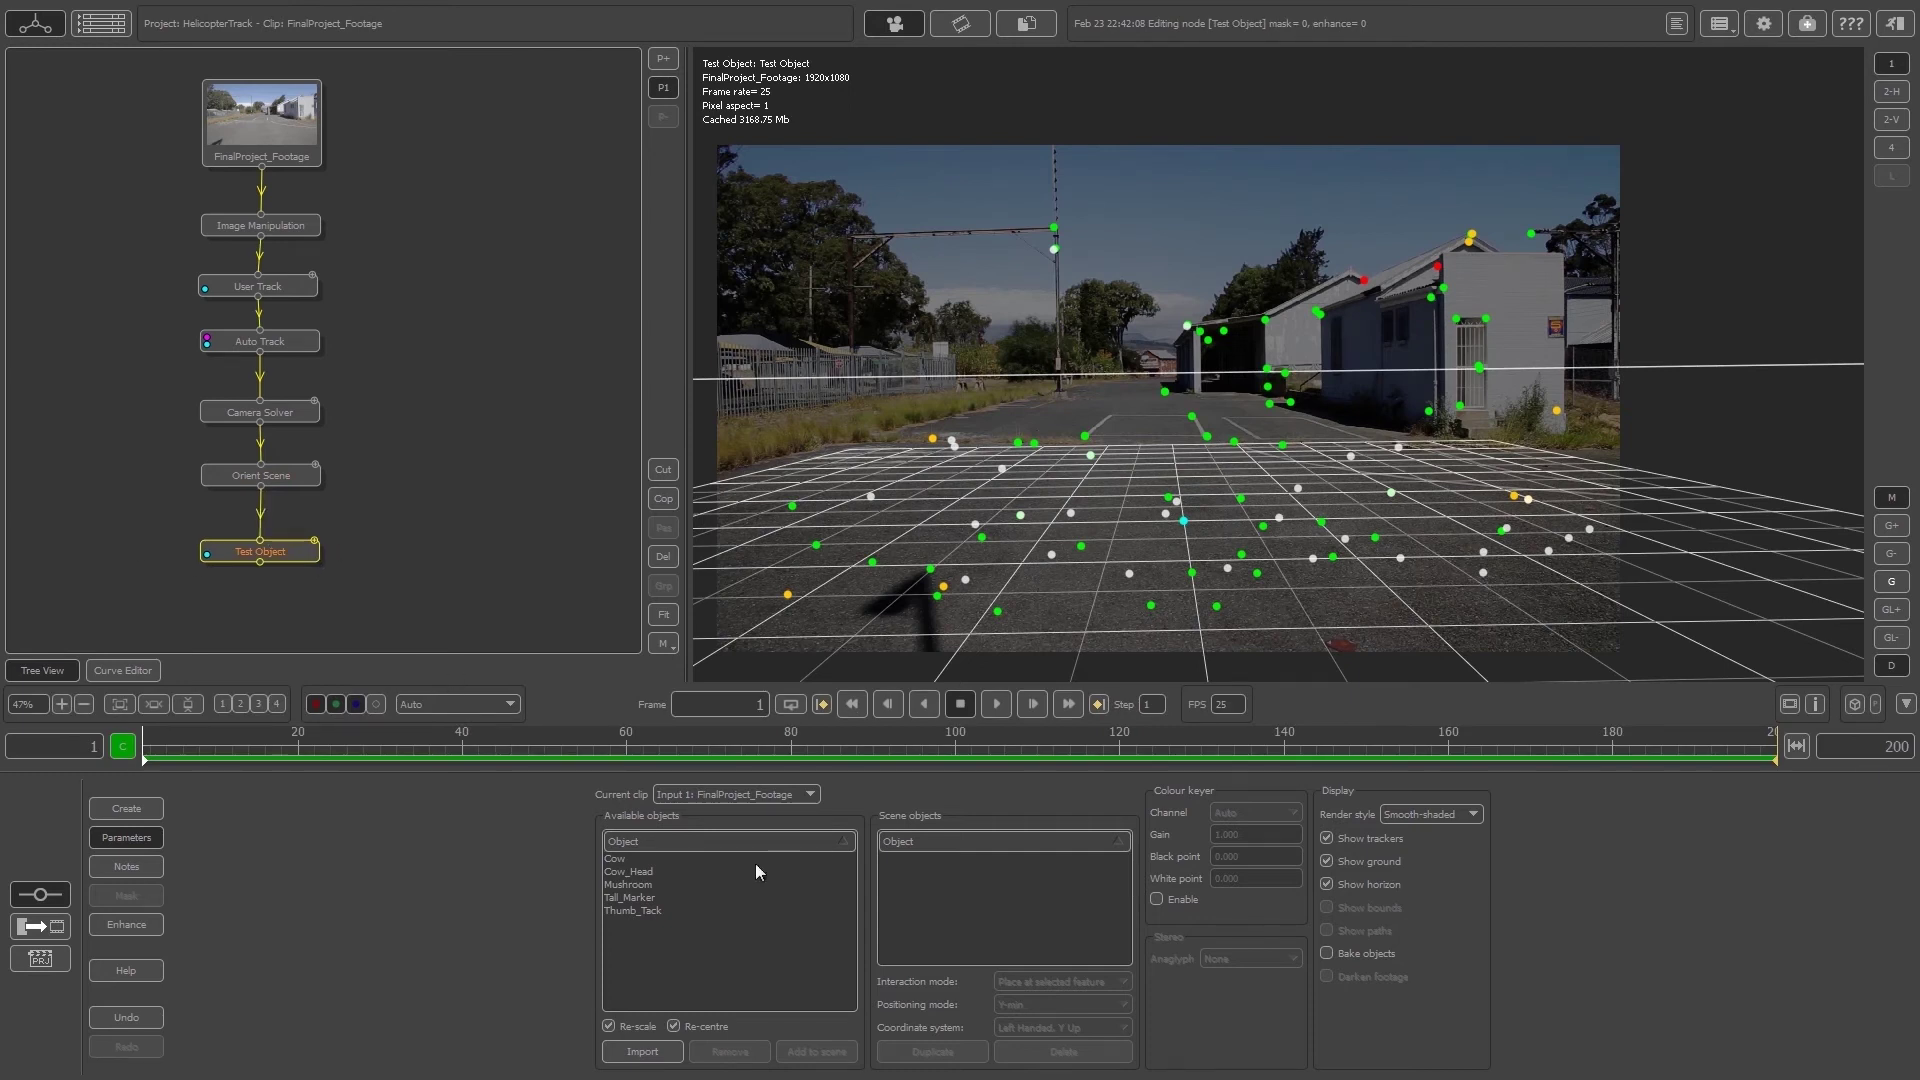
# Add a Mushroom test object to the scene and place it on the far ground tracker just below the left parking marking.
pyautogui.click(636, 886)
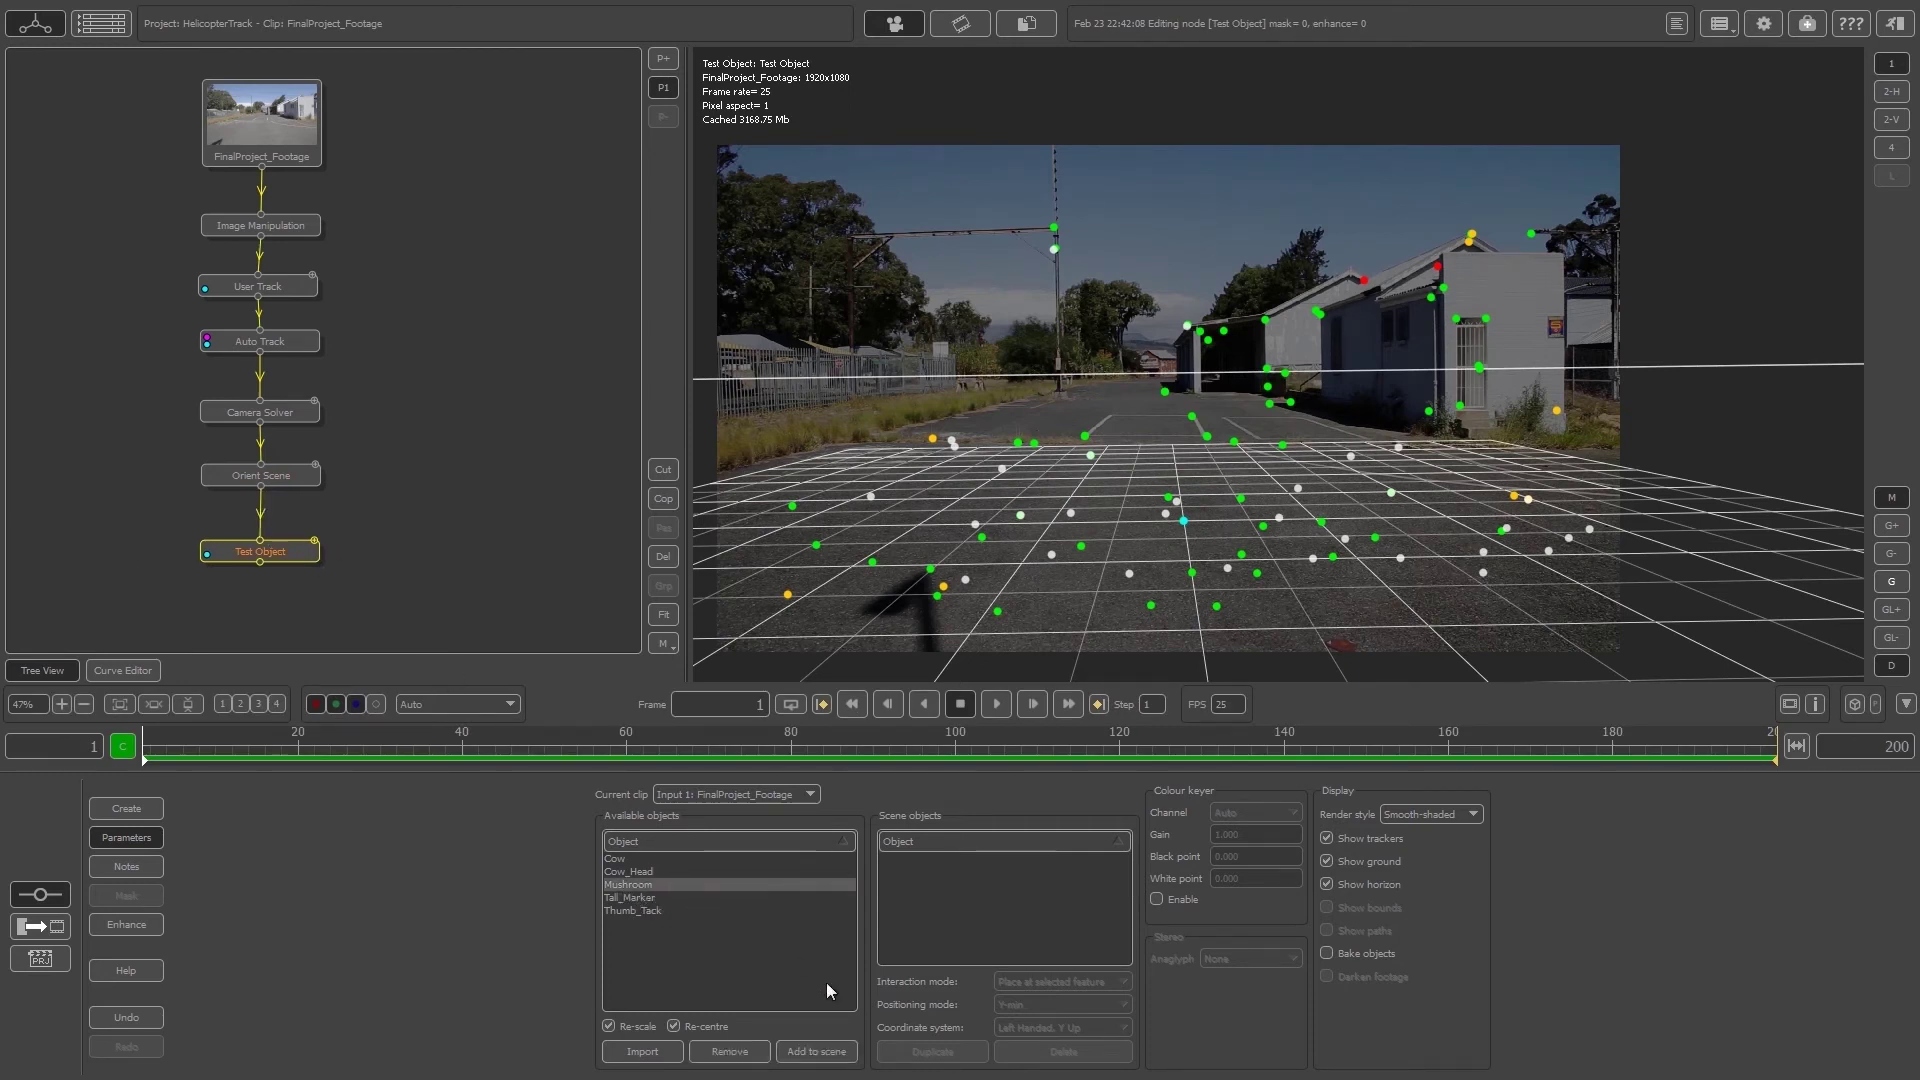
pyautogui.click(816, 1052)
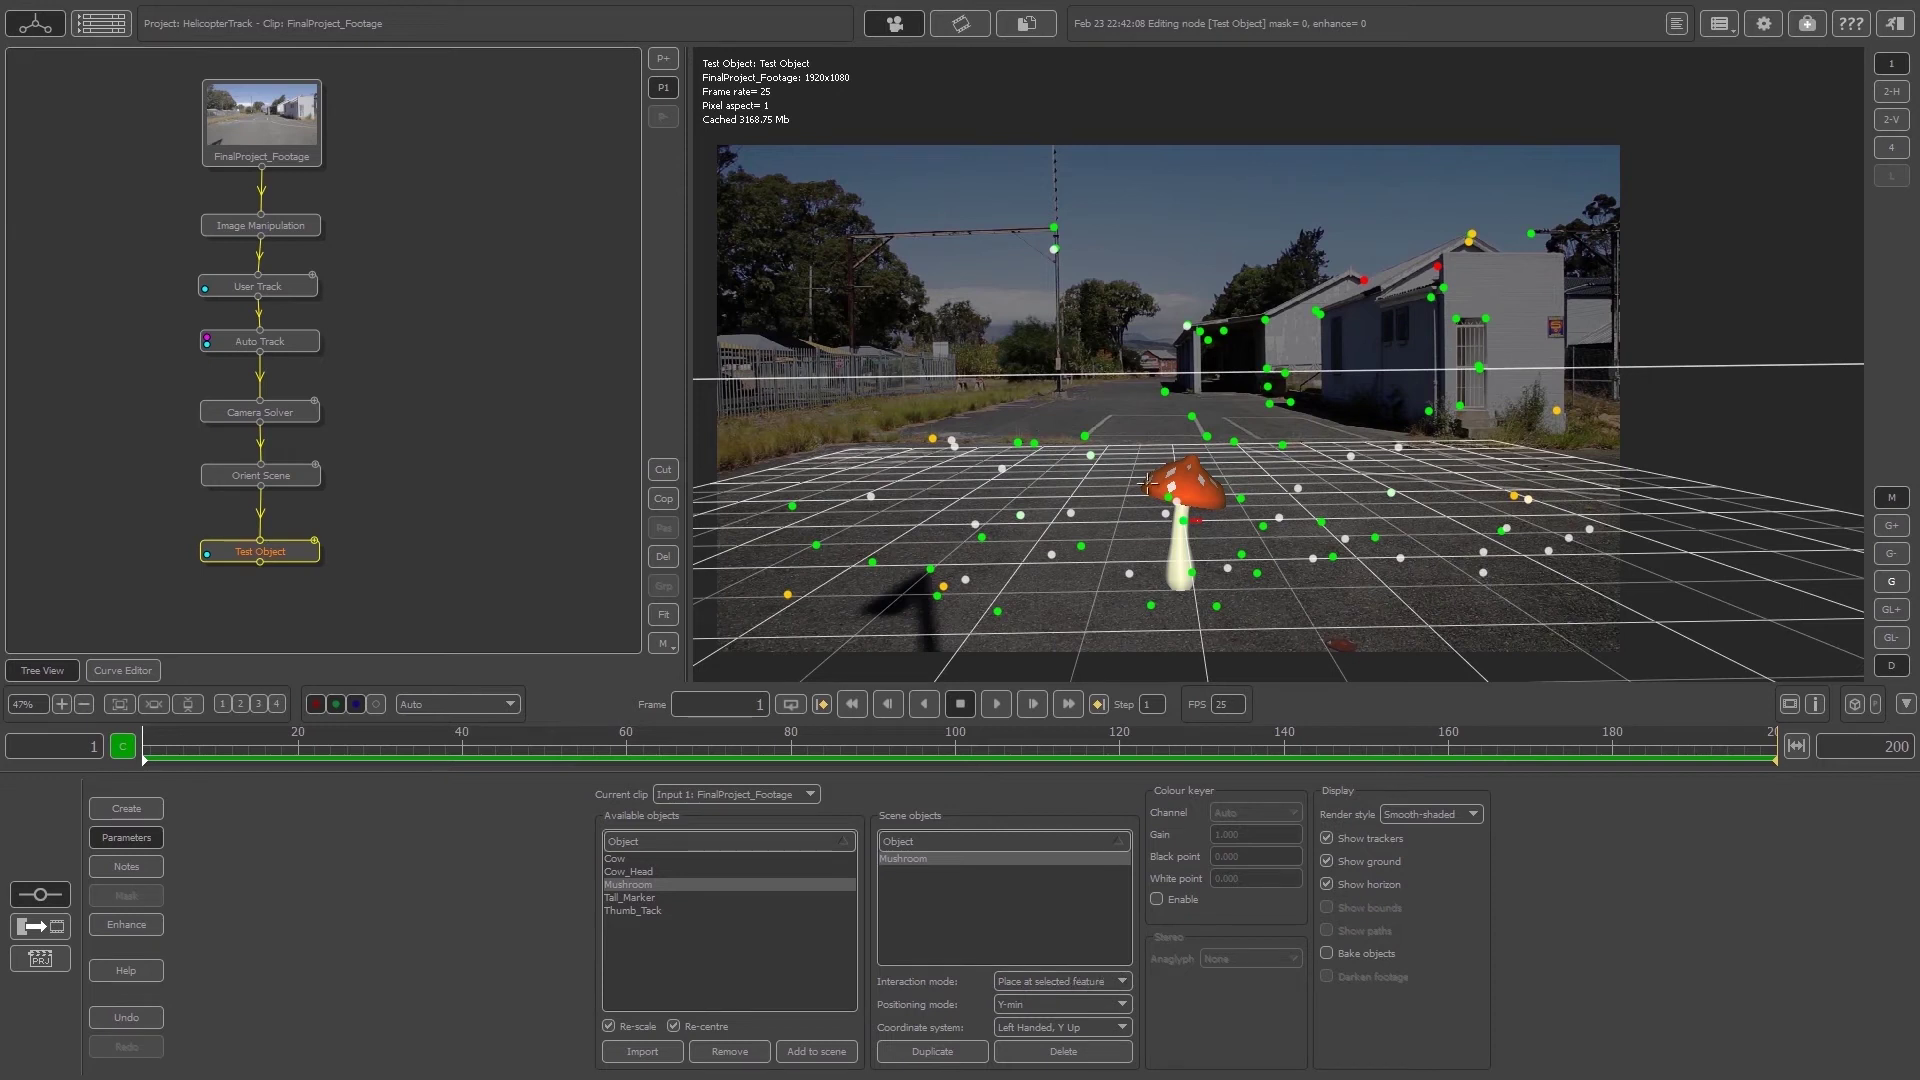
pyautogui.click(1091, 456)
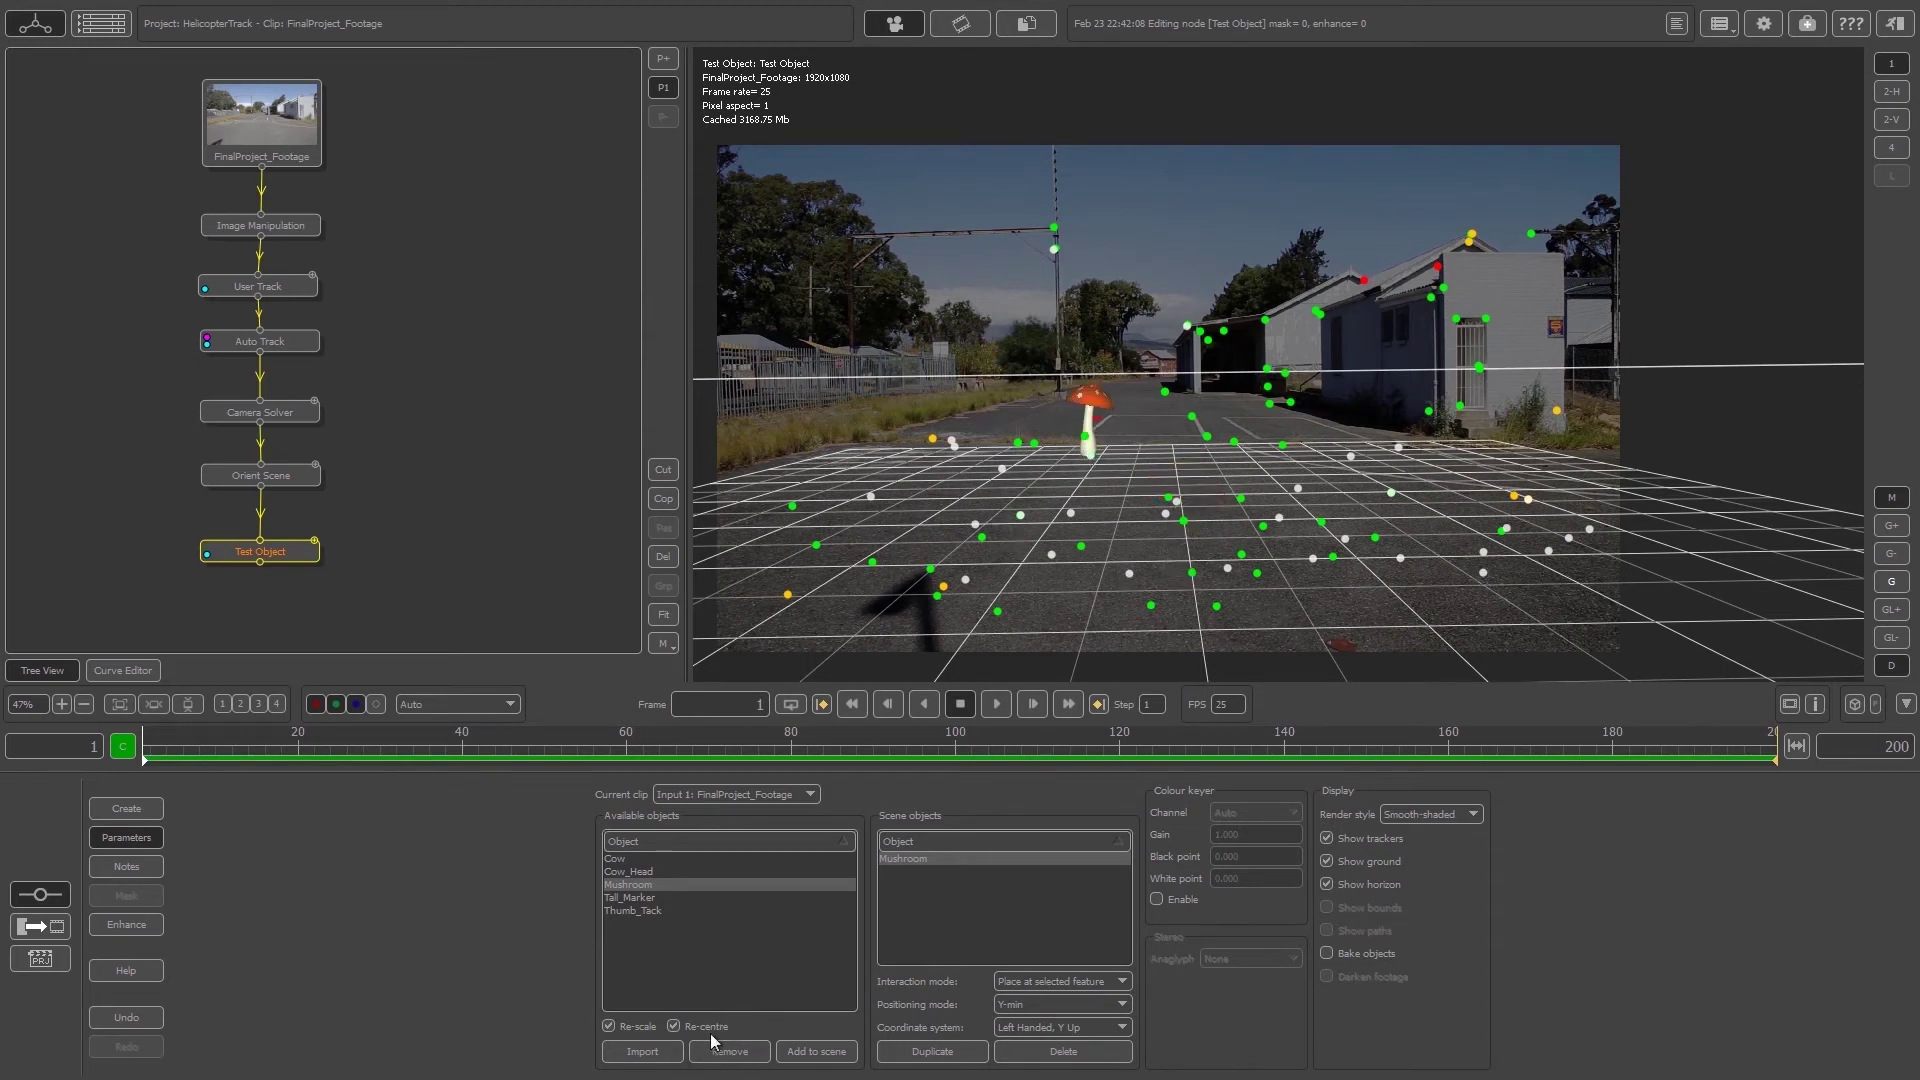
# Add two more mushrooms, one on the ground tracker before the white building and one by the foreground shadow, and play the clip.
pyautogui.click(816, 1051)
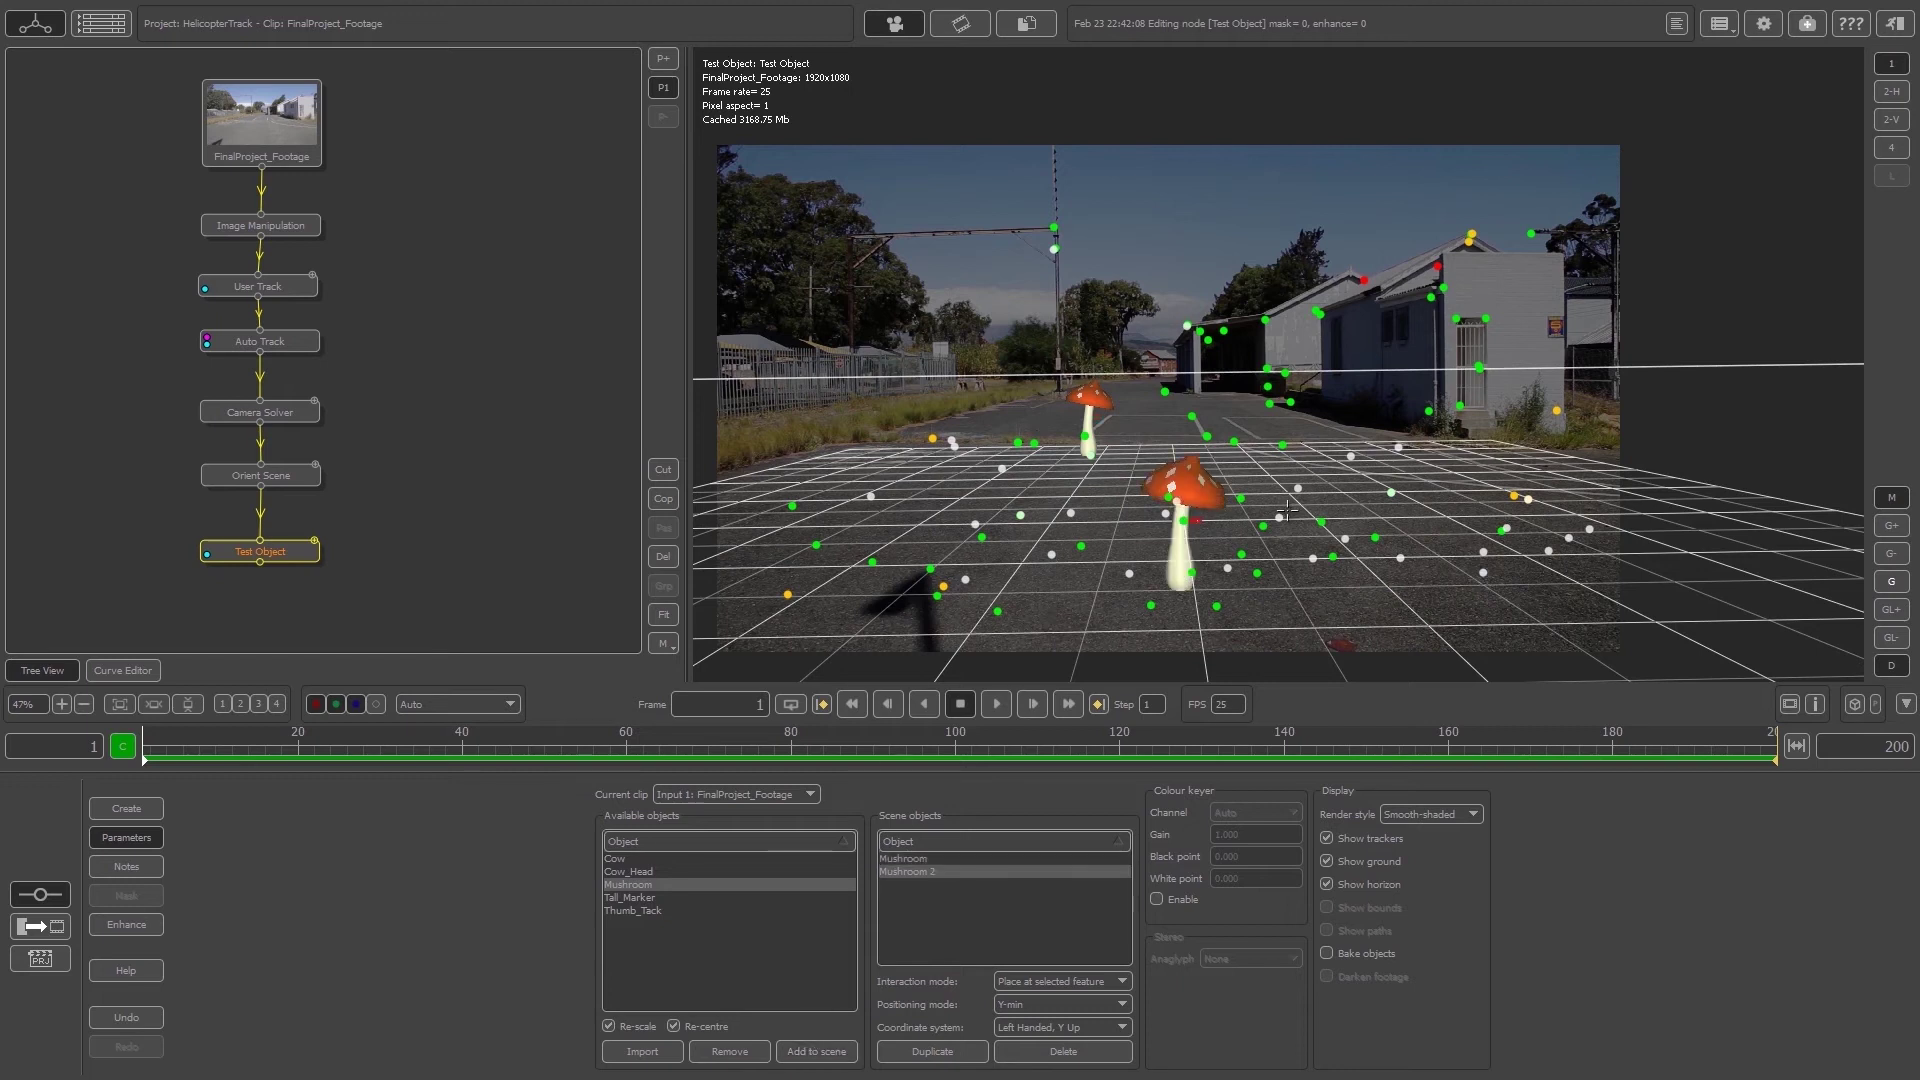
pyautogui.click(1393, 494)
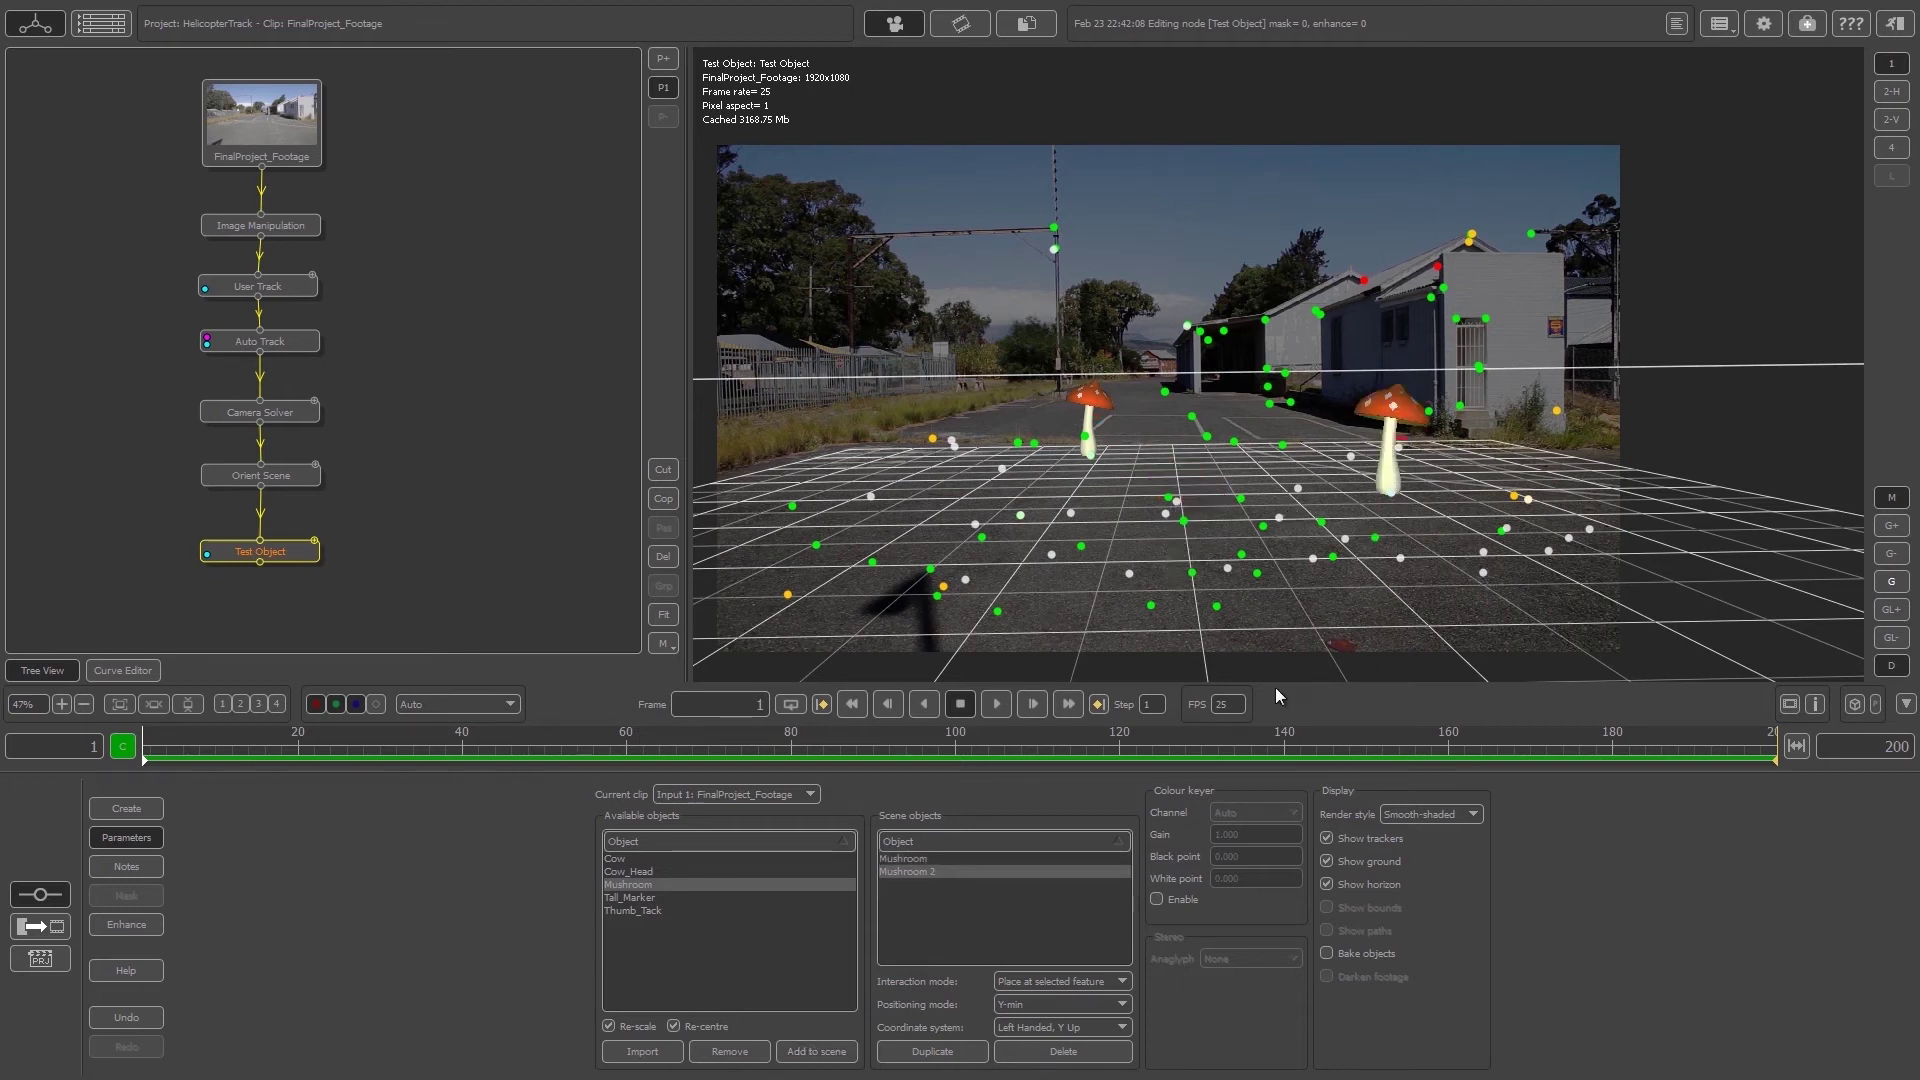
pyautogui.click(813, 1049)
pyautogui.click(873, 564)
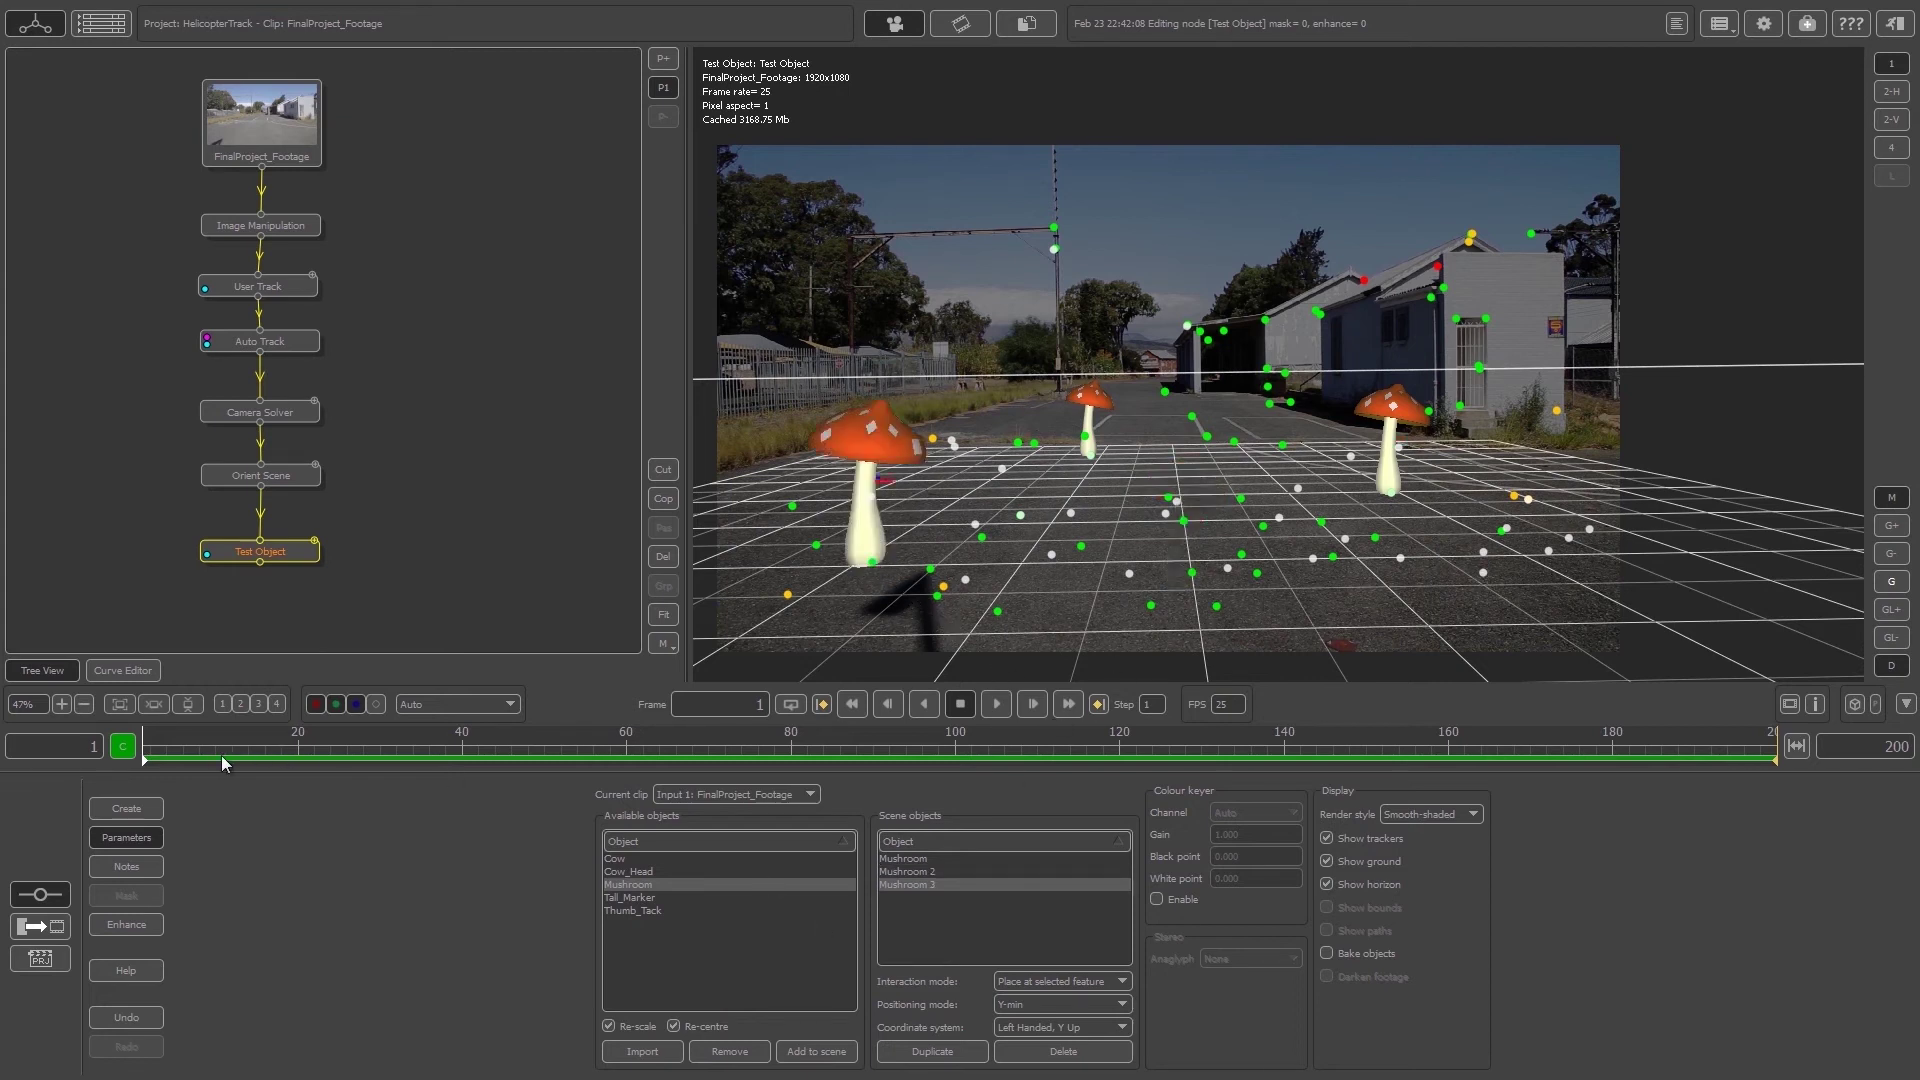
pyautogui.press('space')
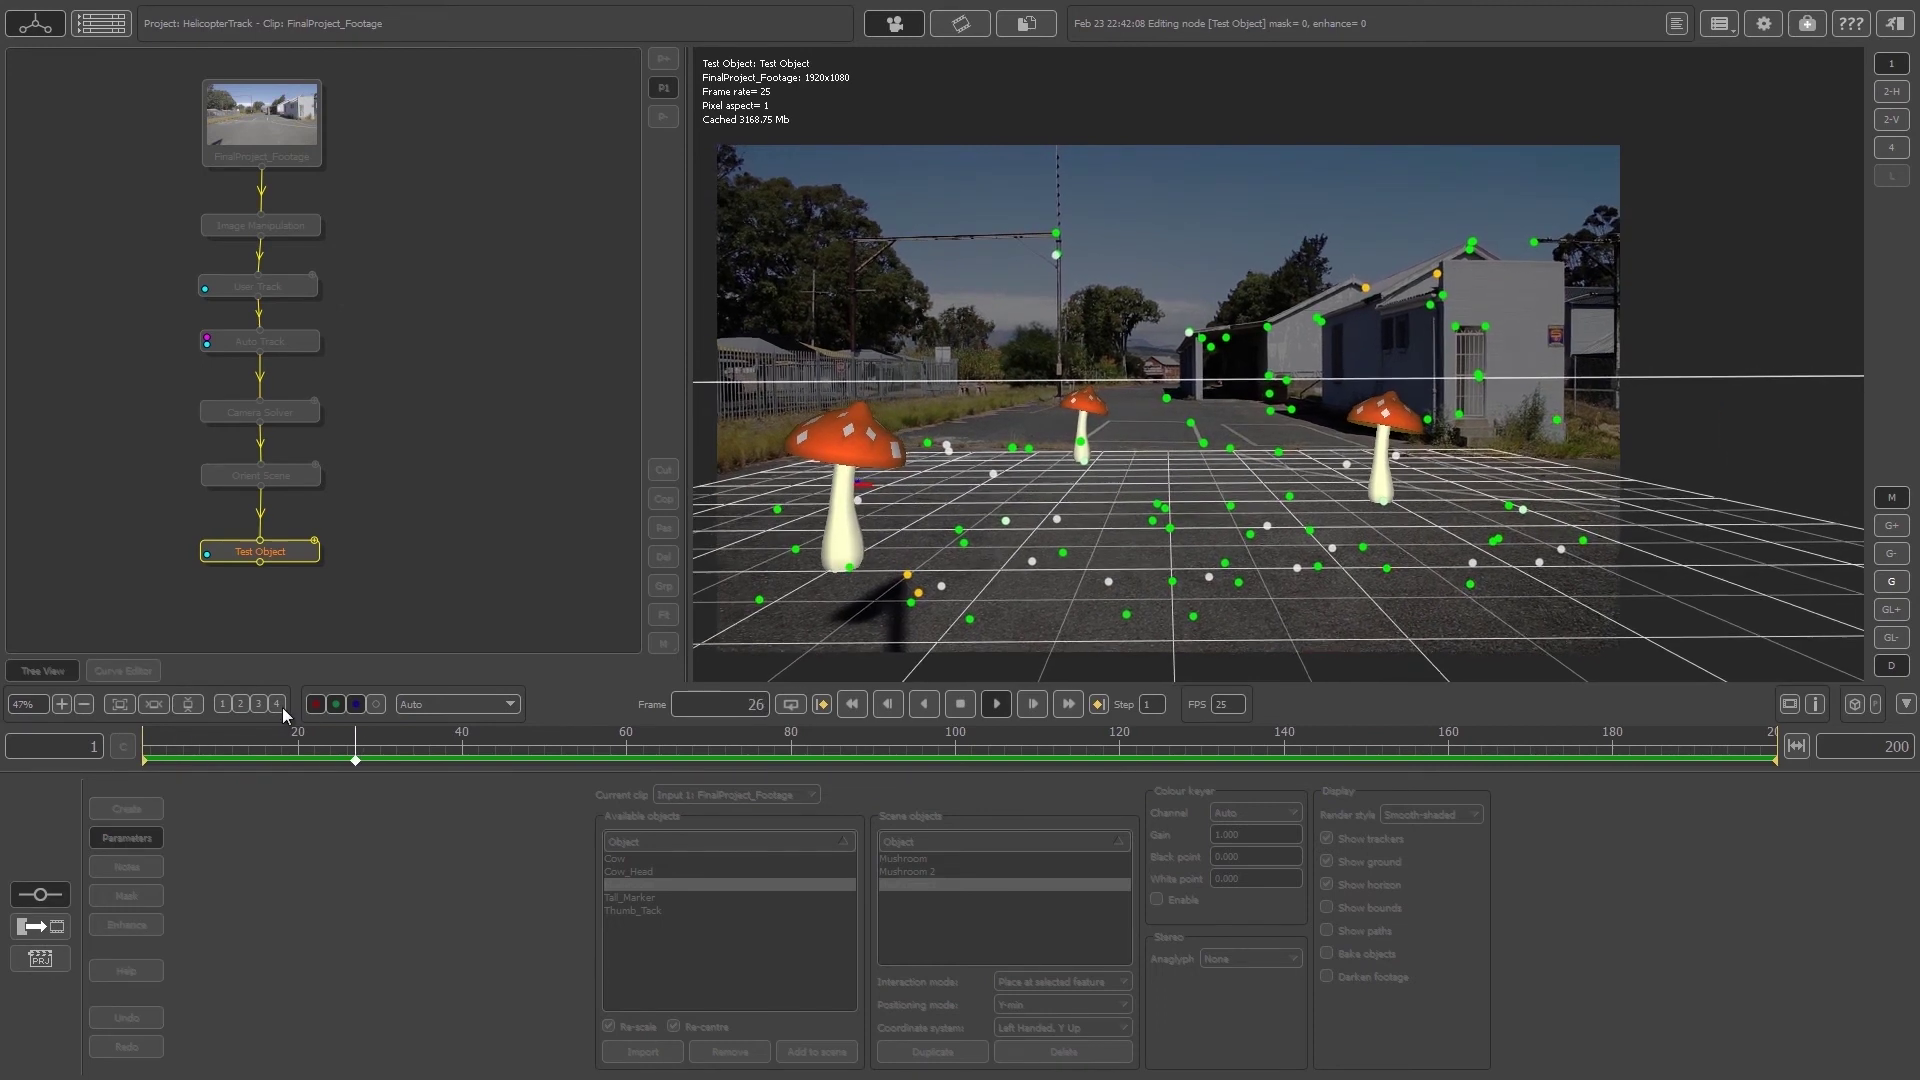